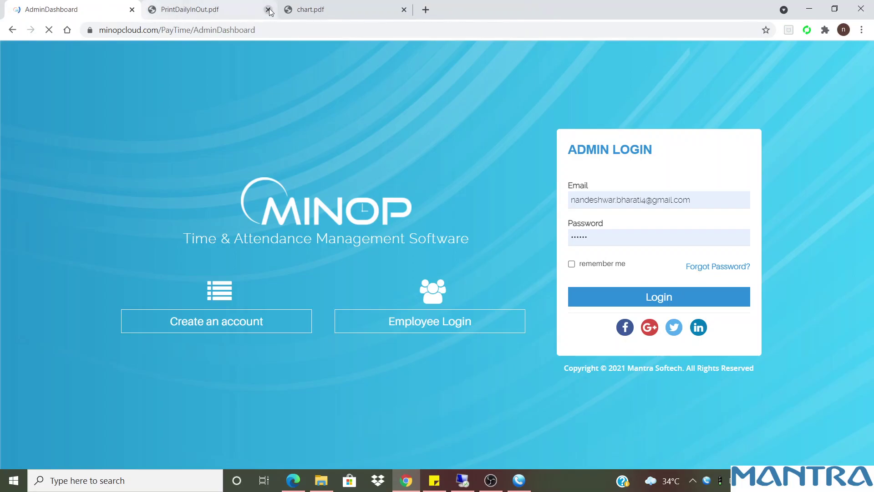
Close the extra PDF tabs, and open the list of existing shifts to review its entries
{"action": "left_click", "coordinate": [269, 10]}
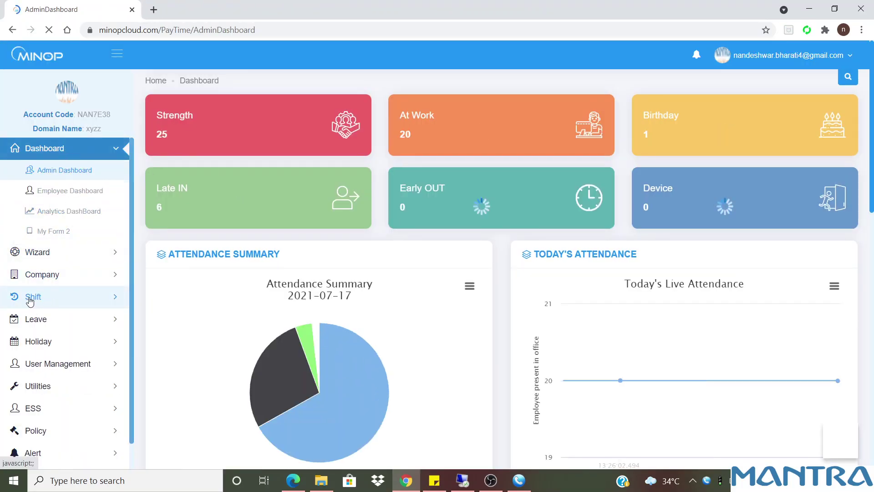
{"action": "left_click", "coordinate": [44, 298]}
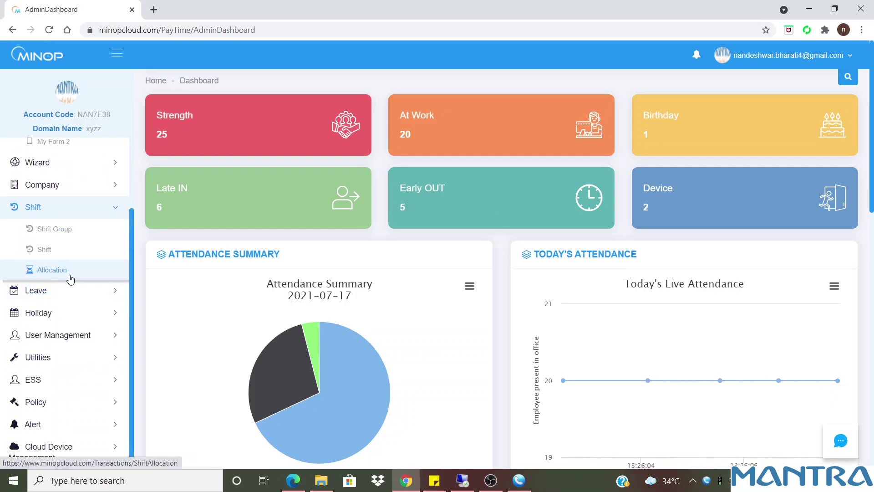
{"action": "left_click", "coordinate": [61, 250]}
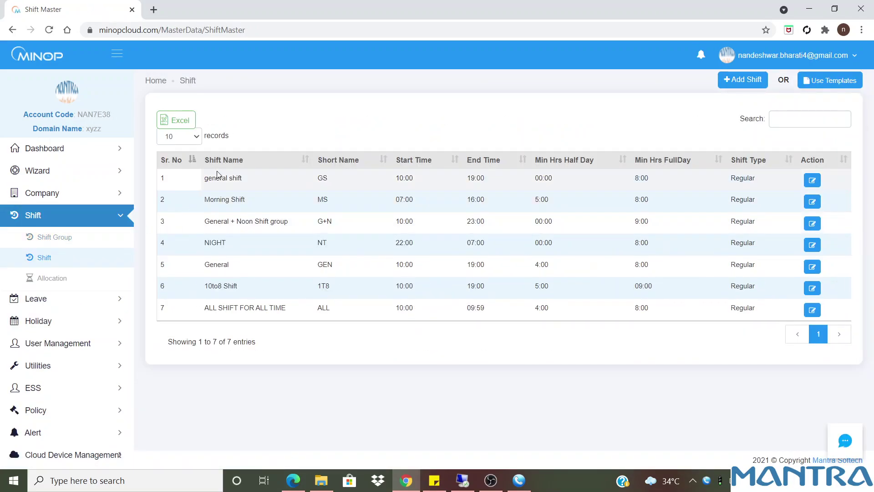
{"action": "left_click_drag", "start_coordinate": [207, 177], "coordinate": [807, 312]}
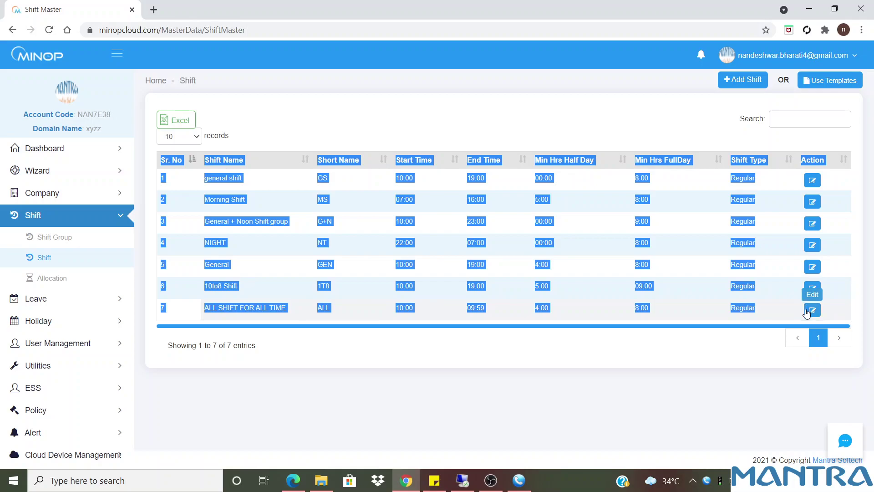
{"action": "left_click", "coordinate": [428, 338]}
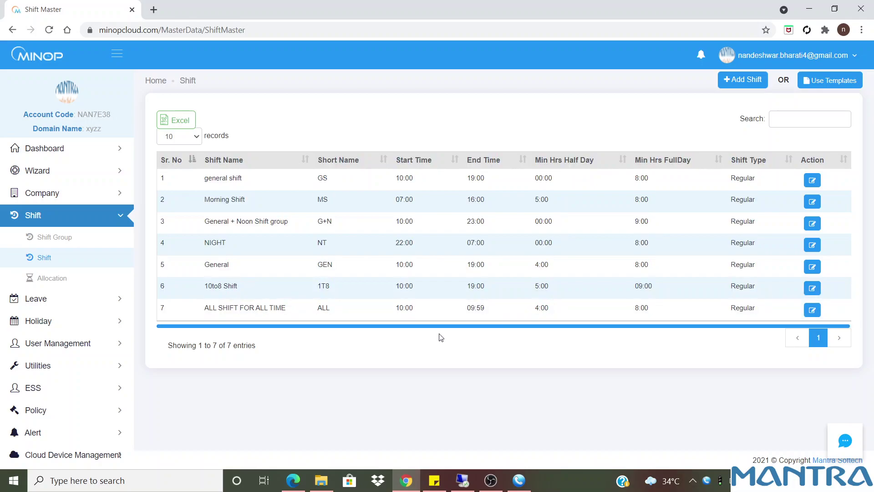
Open the form for adding a shift, review its fields and the note on overlapping shift times, and close it without saving
{"action": "left_click", "coordinate": [744, 80]}
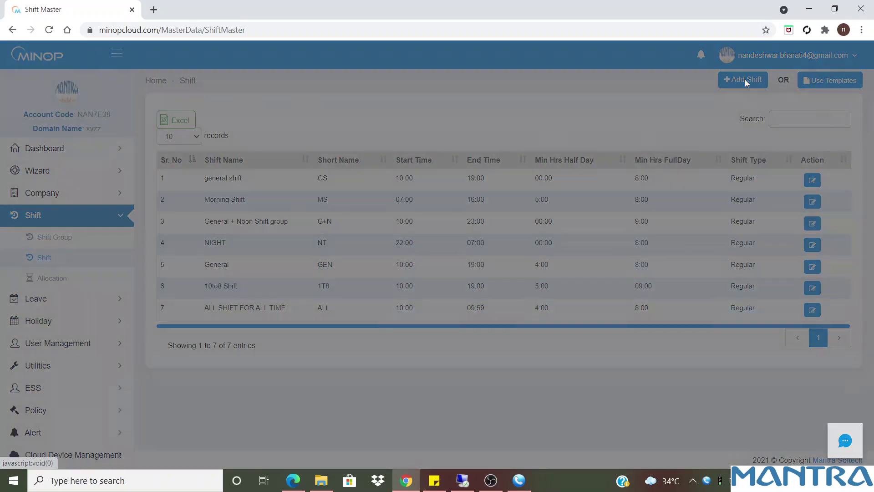
{"action": "left_click", "coordinate": [578, 160]}
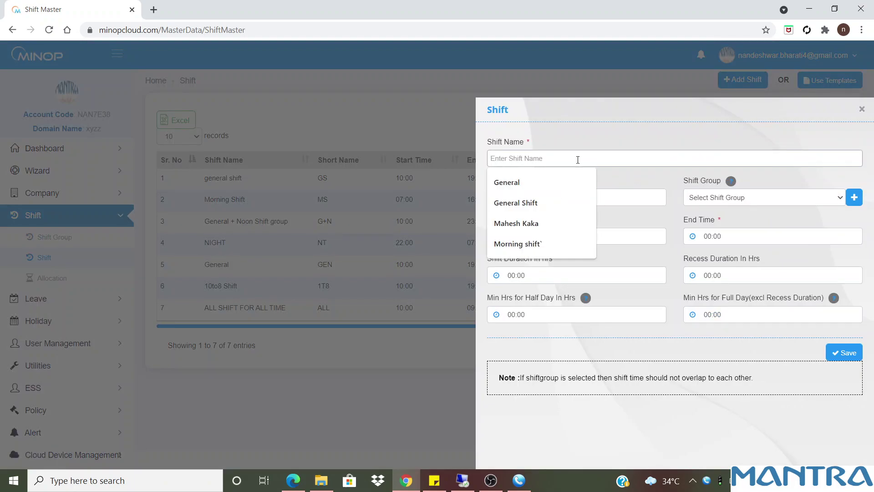
{"action": "left_click", "coordinate": [652, 196]}
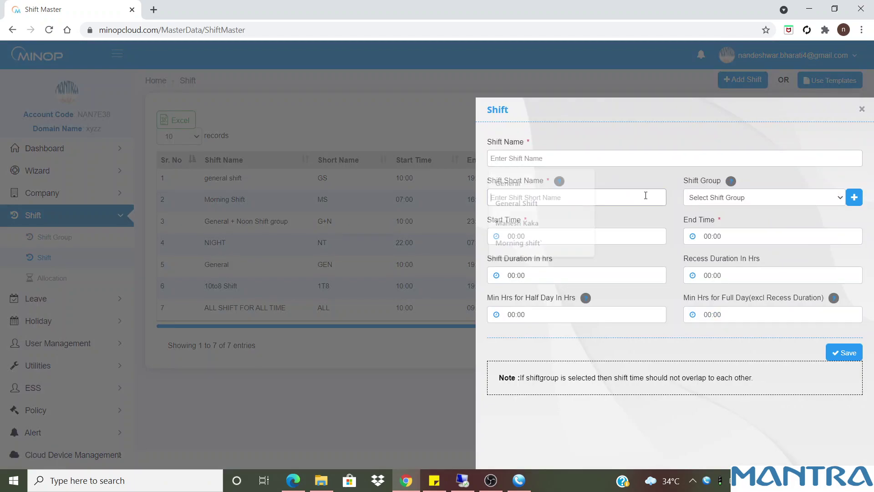
{"action": "left_click", "coordinate": [746, 198]}
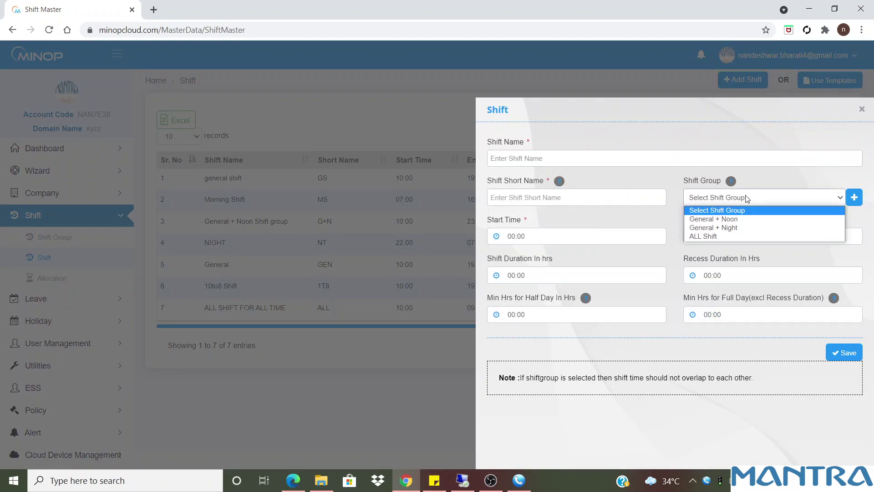
{"action": "left_click", "coordinate": [576, 242]}
{"action": "left_click", "coordinate": [777, 278]}
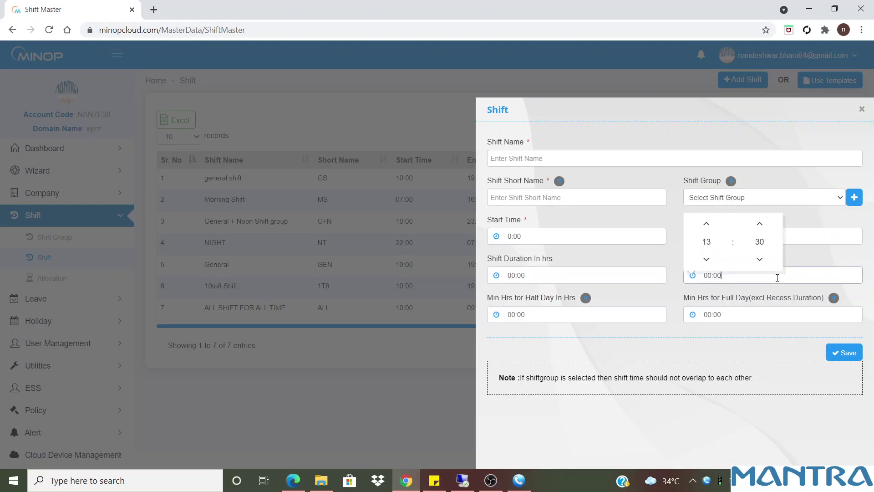
{"action": "left_click", "coordinate": [573, 279]}
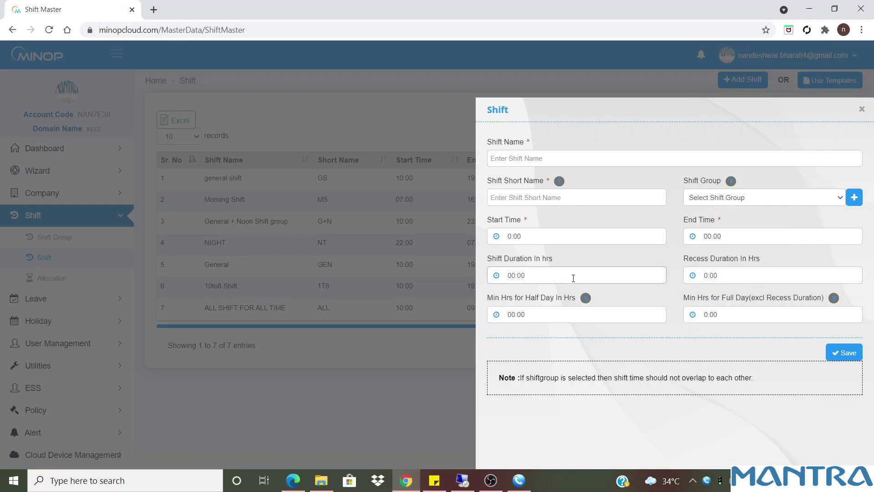
{"action": "left_click", "coordinate": [542, 314]}
{"action": "left_click", "coordinate": [760, 312]}
{"action": "left_click", "coordinate": [744, 345]}
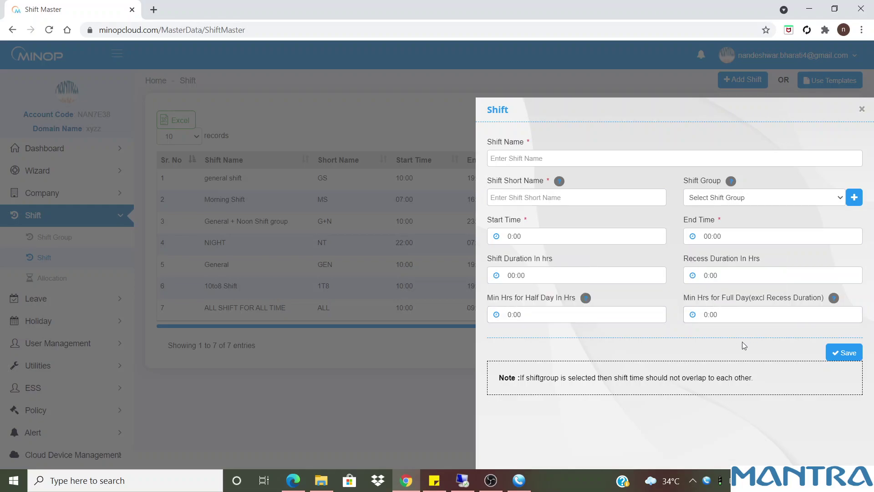
{"action": "left_click_drag", "start_coordinate": [759, 380], "coordinate": [496, 385]}
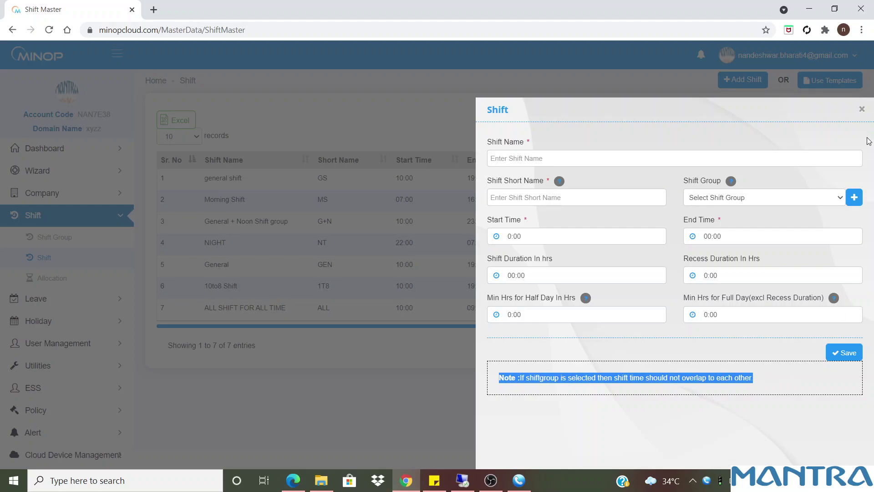
{"action": "left_click", "coordinate": [862, 109]}
Open the general shift for editing and review its name, short name, shift group, start and end times, and duration fields
{"action": "left_click", "coordinate": [812, 181]}
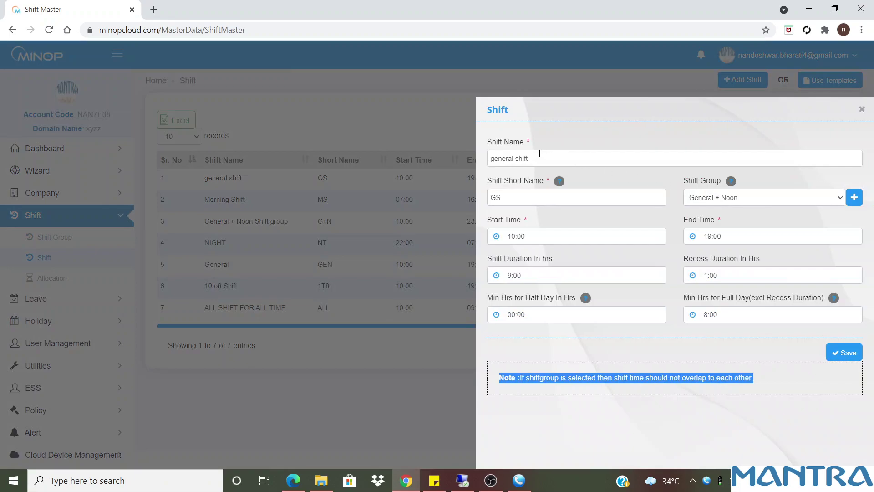
{"action": "left_click", "coordinate": [539, 153]}
{"action": "left_click_drag", "start_coordinate": [542, 160], "coordinate": [458, 164]}
{"action": "left_click", "coordinate": [526, 189]}
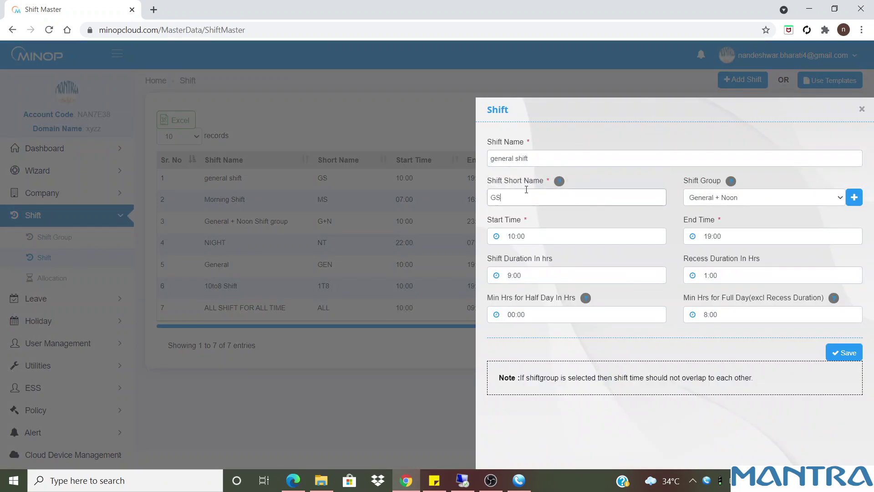
{"action": "left_click", "coordinate": [764, 202]}
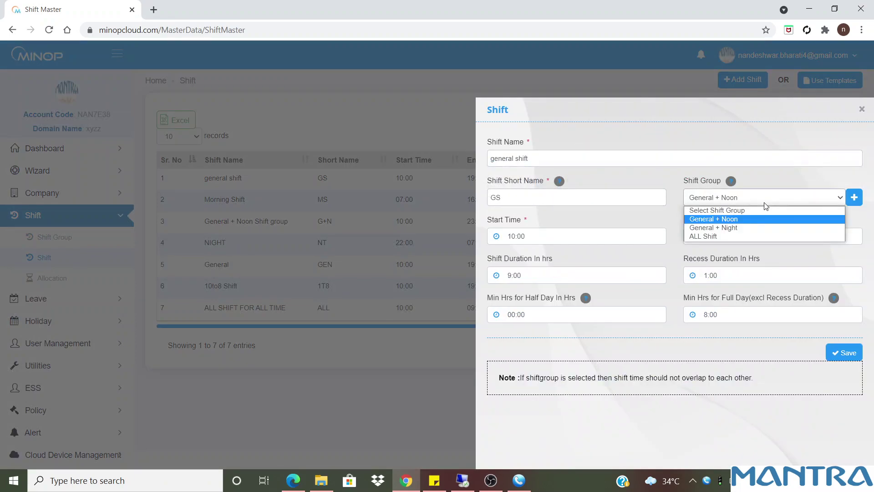
{"action": "left_click", "coordinate": [739, 223]}
{"action": "left_click", "coordinate": [542, 236]}
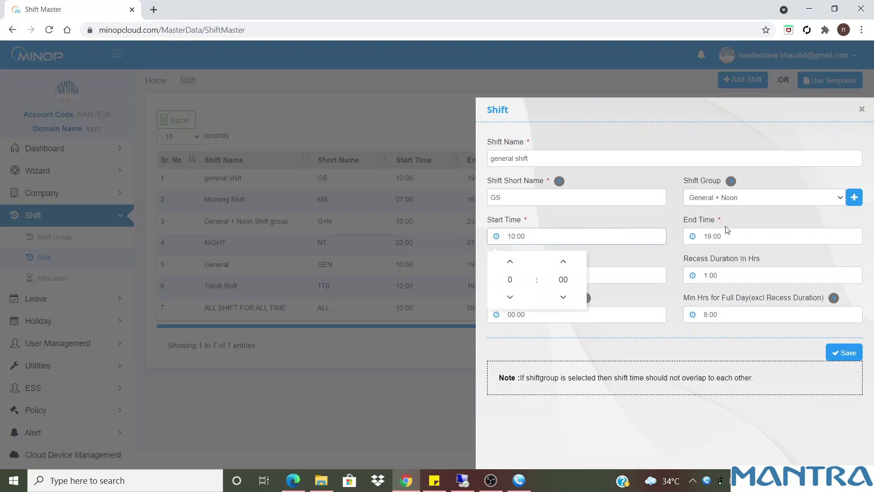
{"action": "left_click", "coordinate": [732, 237]}
{"action": "left_click", "coordinate": [589, 272]}
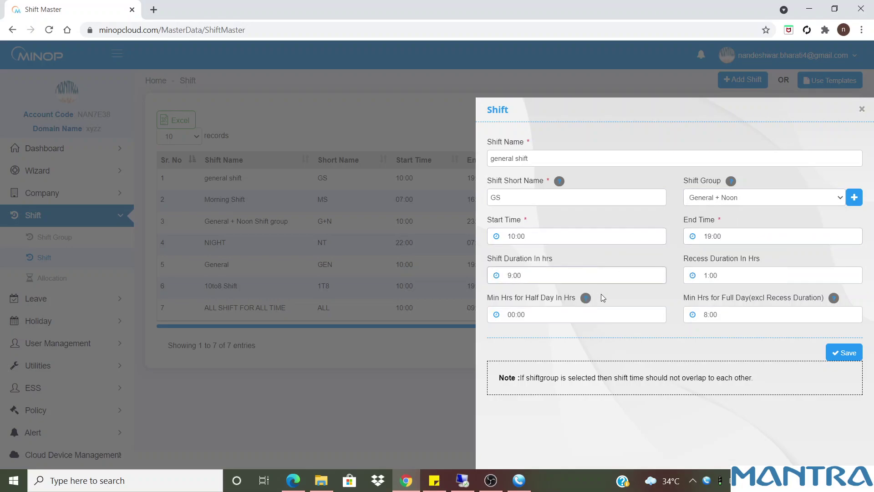
{"action": "left_click", "coordinate": [747, 275]}
{"action": "left_click", "coordinate": [734, 315]}
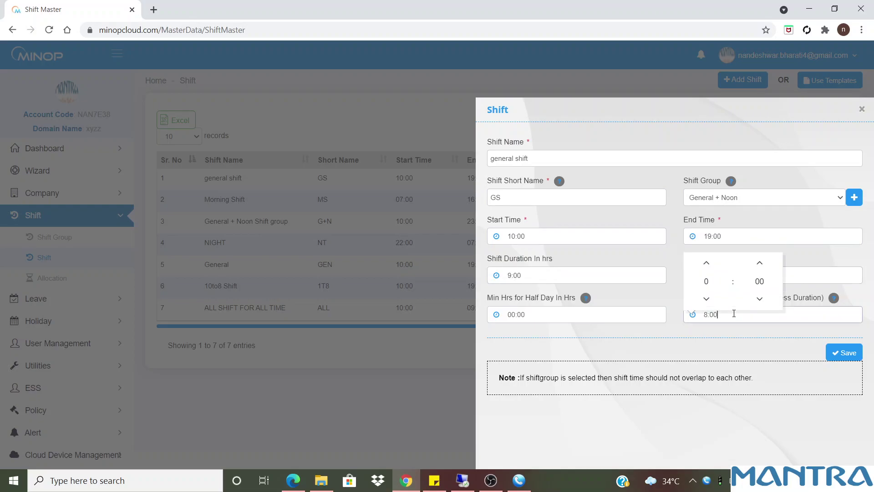
{"action": "left_click", "coordinate": [590, 320]}
Clear the general shift's group assignment by setting Shift Group to Select Shift Group, and save the shift
{"action": "left_click", "coordinate": [747, 197]}
{"action": "left_click", "coordinate": [747, 197]}
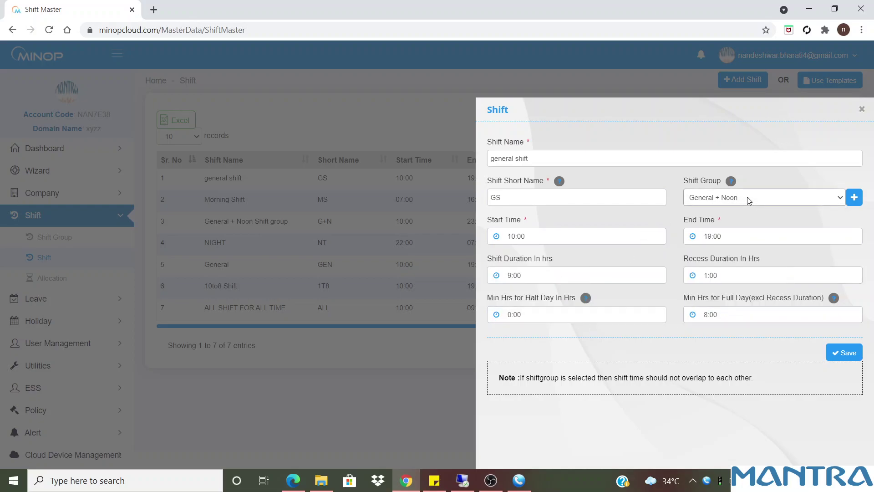
{"action": "left_click", "coordinate": [736, 201]}
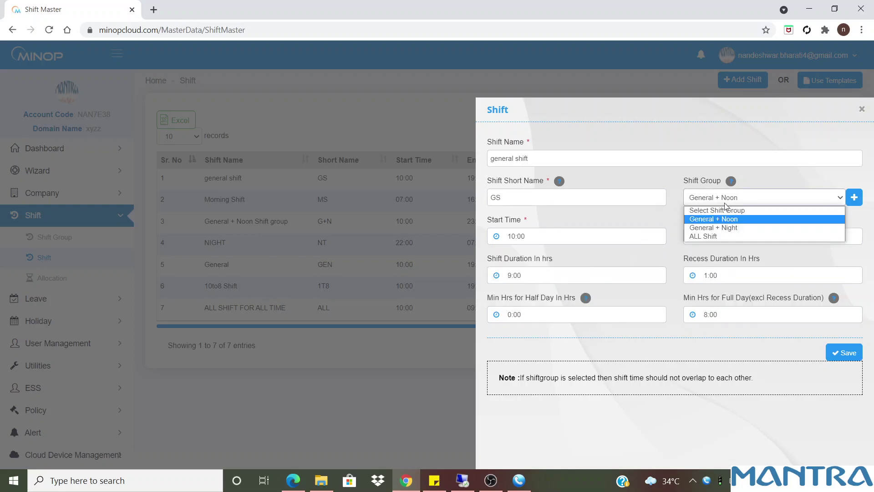
{"action": "left_click", "coordinate": [734, 220]}
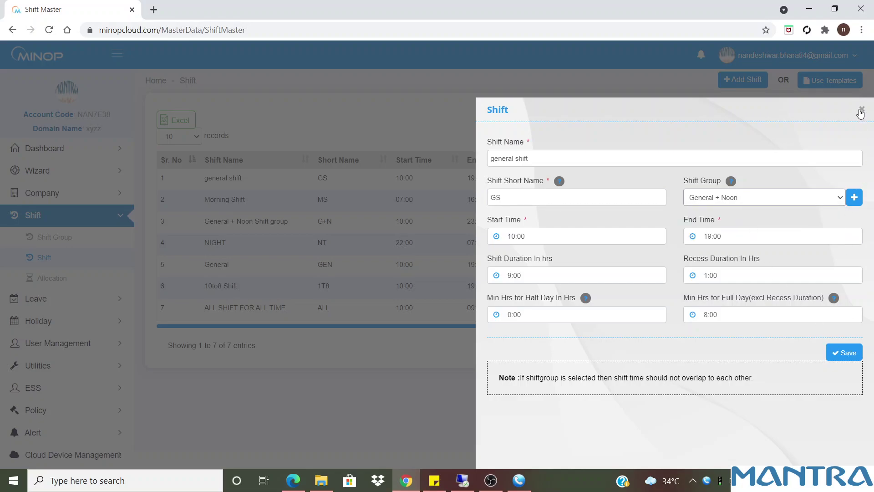
{"action": "left_click", "coordinate": [781, 200]}
{"action": "left_click", "coordinate": [724, 210]}
{"action": "left_click", "coordinate": [851, 355]}
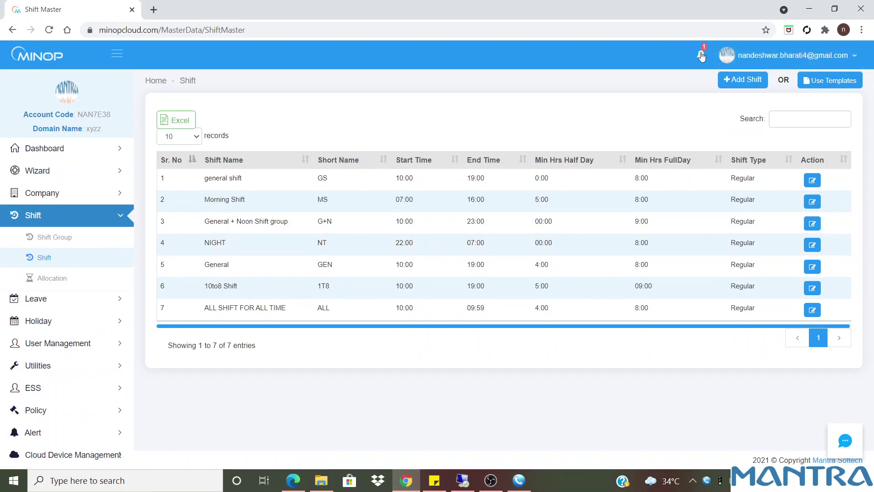
Check the notification about the modified shift, and display the company audit log for Shift, sorted by Modify By
{"action": "left_click", "coordinate": [702, 56]}
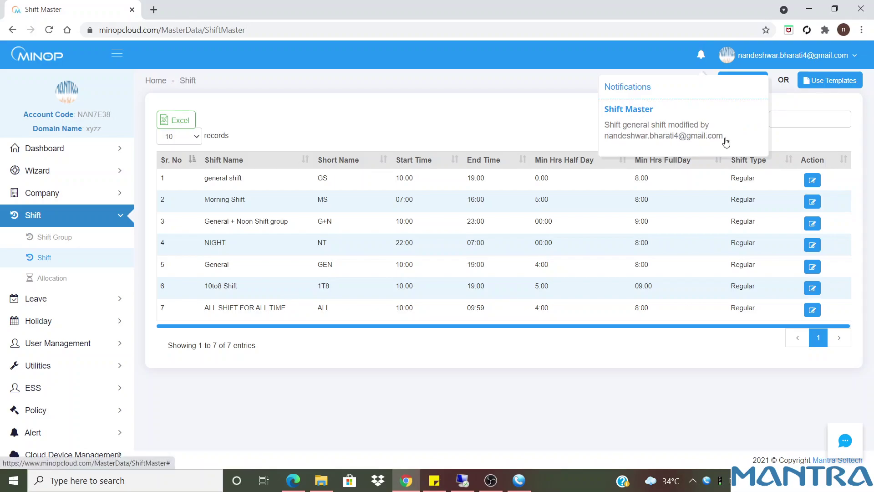
{"action": "left_click", "coordinate": [543, 100]}
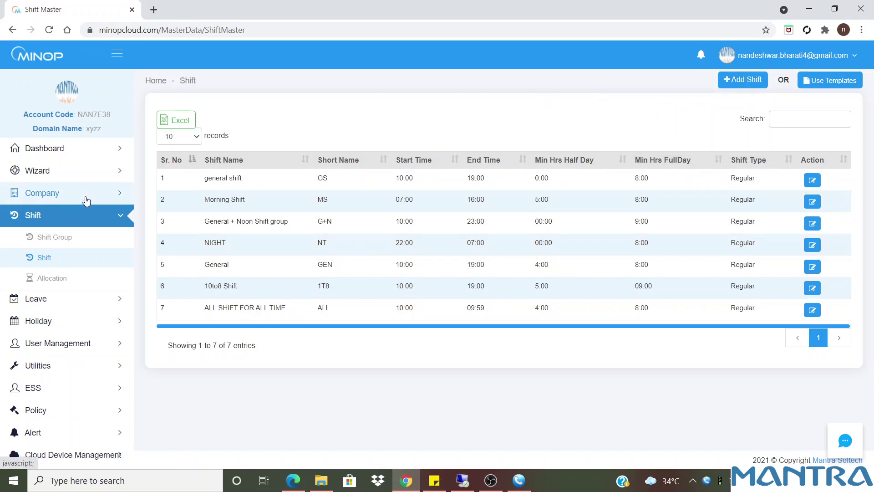
{"action": "left_click", "coordinate": [86, 201]}
{"action": "scroll", "coordinate": [78, 264], "scroll_direction": "down", "scroll_amount": 1}
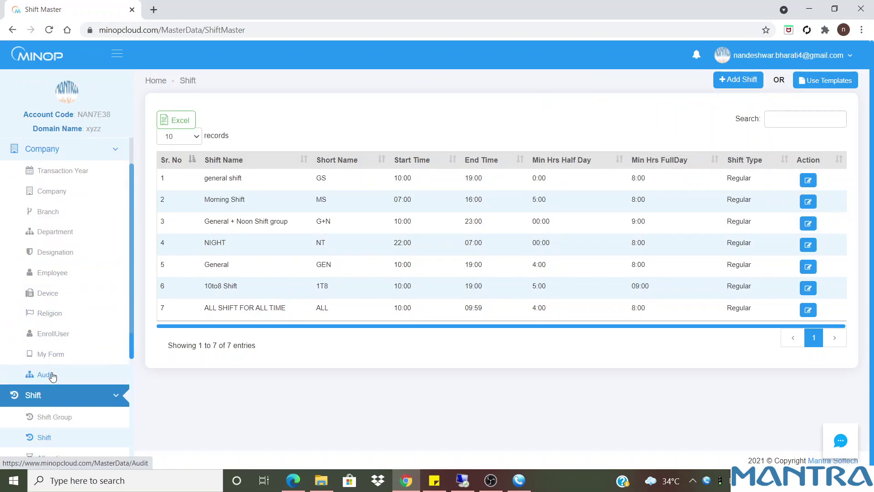
{"action": "left_click", "coordinate": [53, 376]}
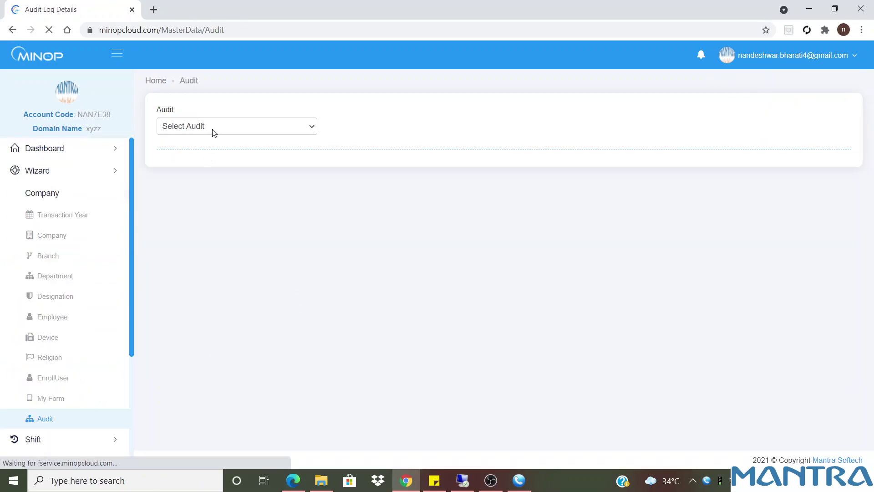
{"action": "left_click", "coordinate": [211, 131]}
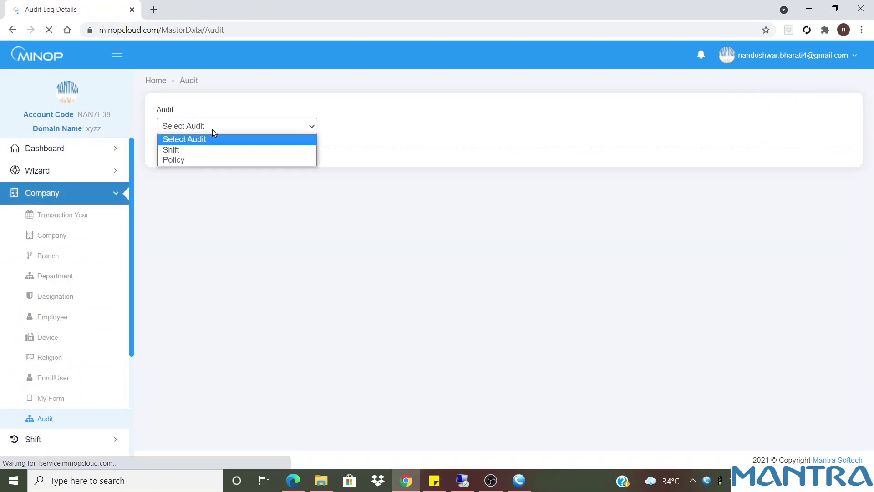
{"action": "left_click", "coordinate": [186, 154]}
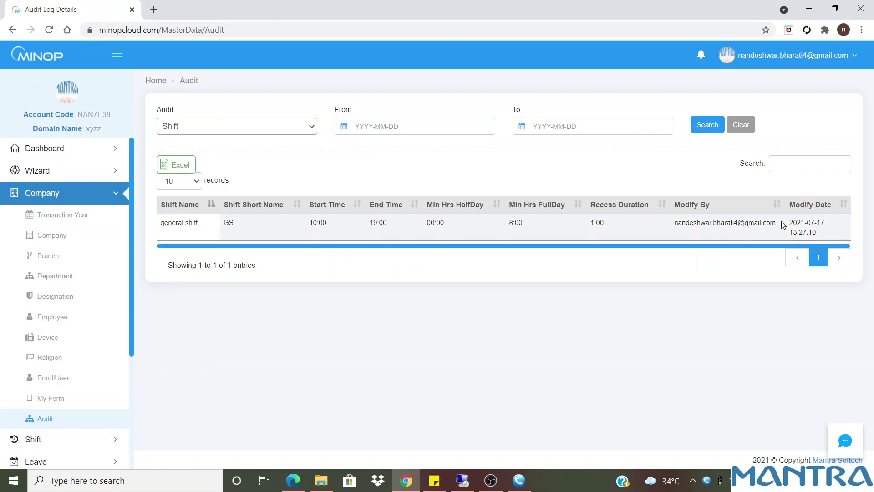
{"action": "left_click", "coordinate": [679, 207]}
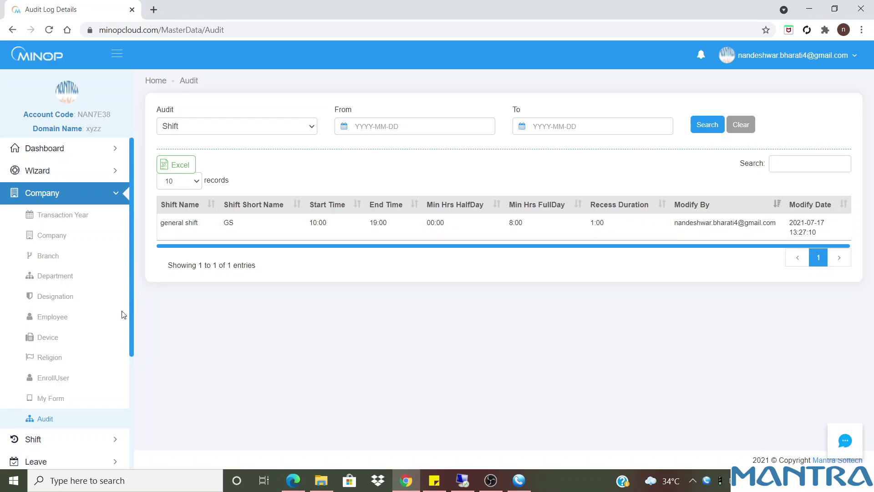
Return to the shift list and open the general shift for editing
{"action": "left_click", "coordinate": [117, 193]}
{"action": "left_click", "coordinate": [53, 216]}
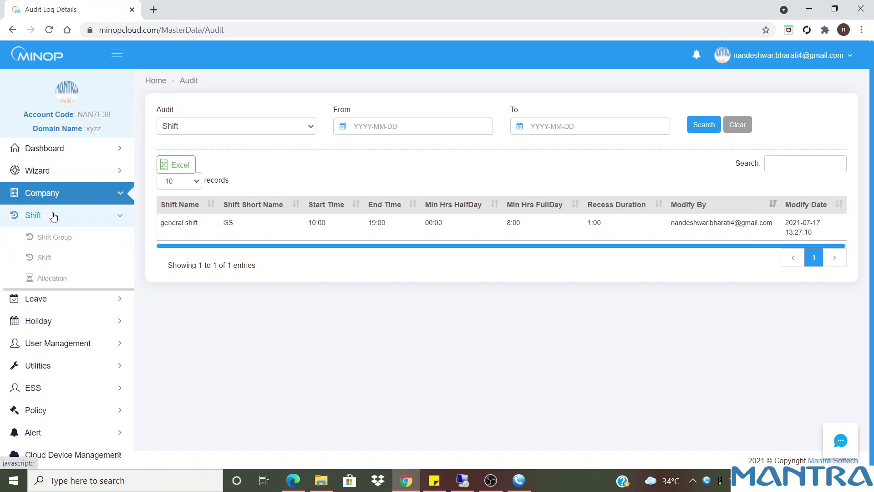
{"action": "left_click", "coordinate": [55, 265]}
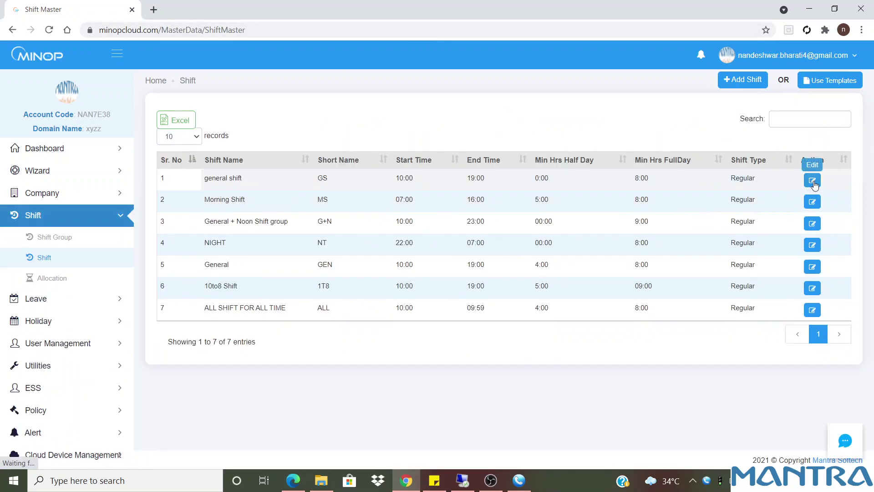
{"action": "left_click", "coordinate": [813, 182]}
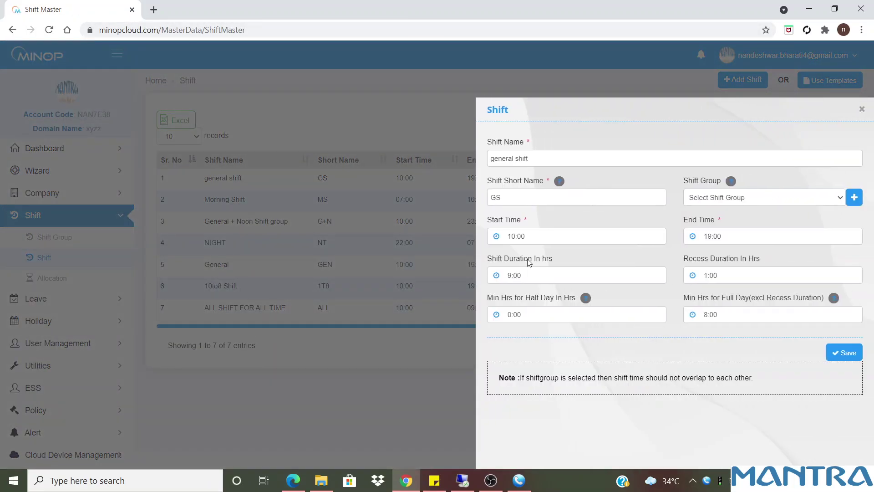
Examine the general shift's minimum hours for a full day and for a half day
{"action": "left_click_drag", "start_coordinate": [743, 316], "coordinate": [663, 316]}
{"action": "left_click", "coordinate": [749, 352]}
{"action": "left_click_drag", "start_coordinate": [573, 299], "coordinate": [485, 305]}
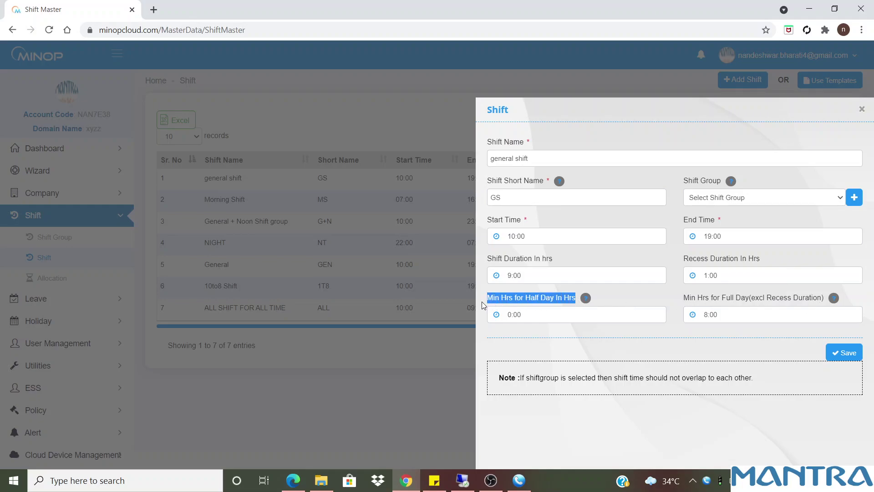
{"action": "left_click_drag", "start_coordinate": [544, 313], "coordinate": [500, 318]}
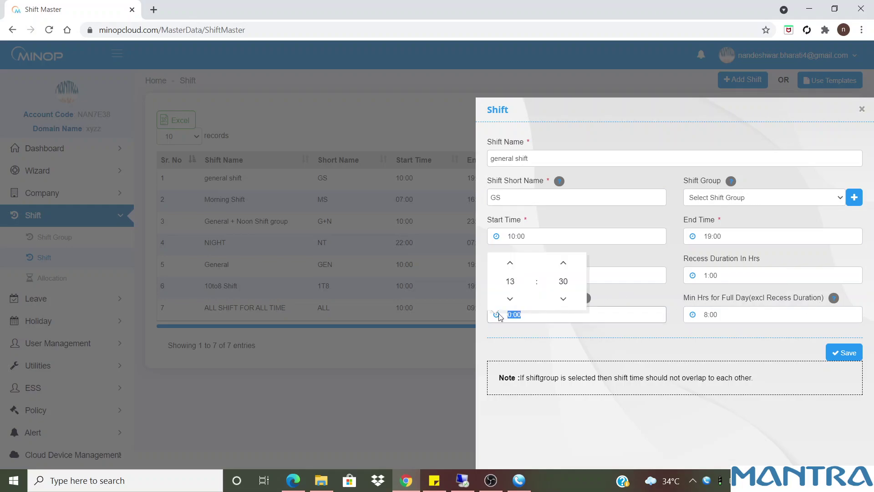
Set the general shift's minimum hours for a half day to 4:00 and save the shift
{"action": "type", "text": "4"}
{"action": "left_click", "coordinate": [556, 347]}
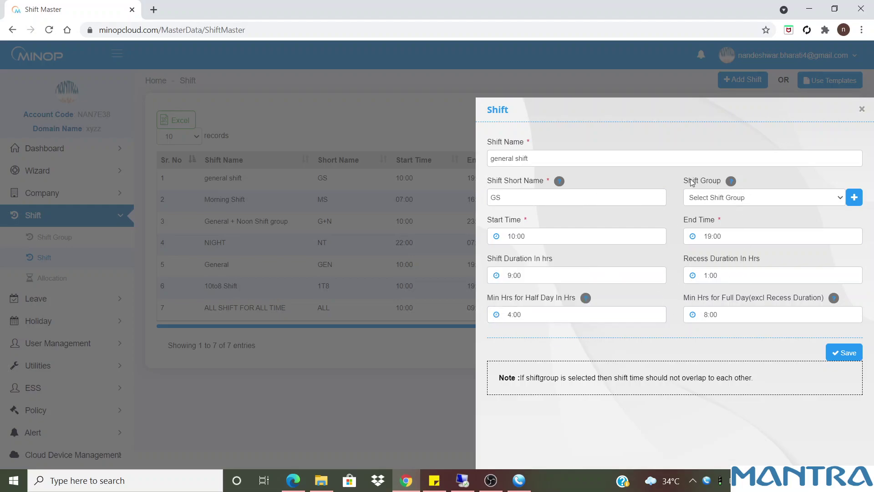
{"action": "left_click", "coordinate": [522, 237]}
{"action": "left_click", "coordinate": [737, 233]}
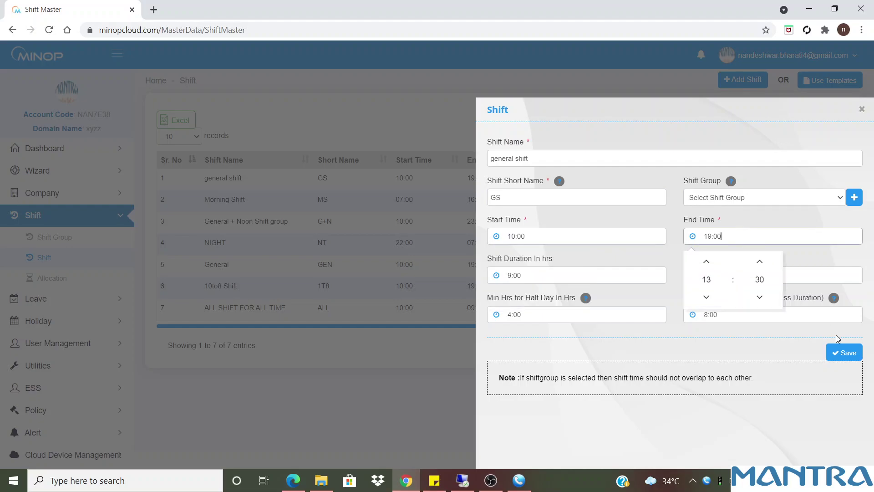
{"action": "left_click", "coordinate": [841, 354]}
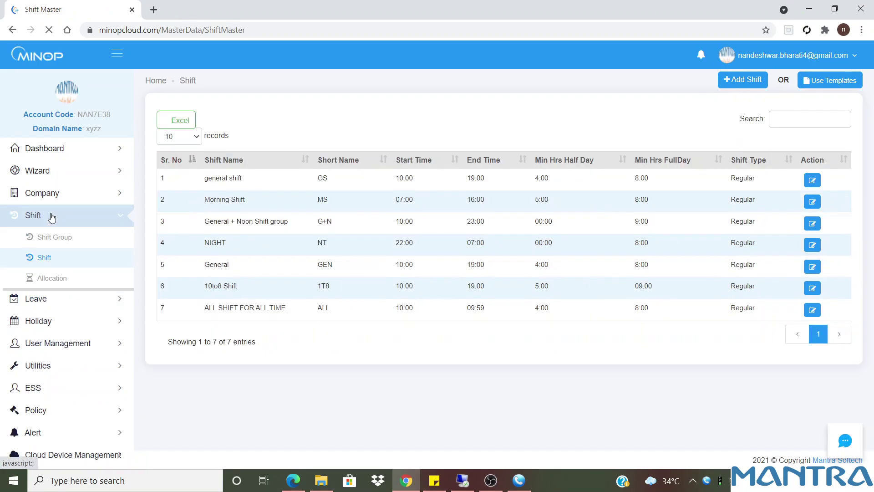
Go to shift allocation and list the allocations for the company's HO1 branch
{"action": "left_click", "coordinate": [52, 226]}
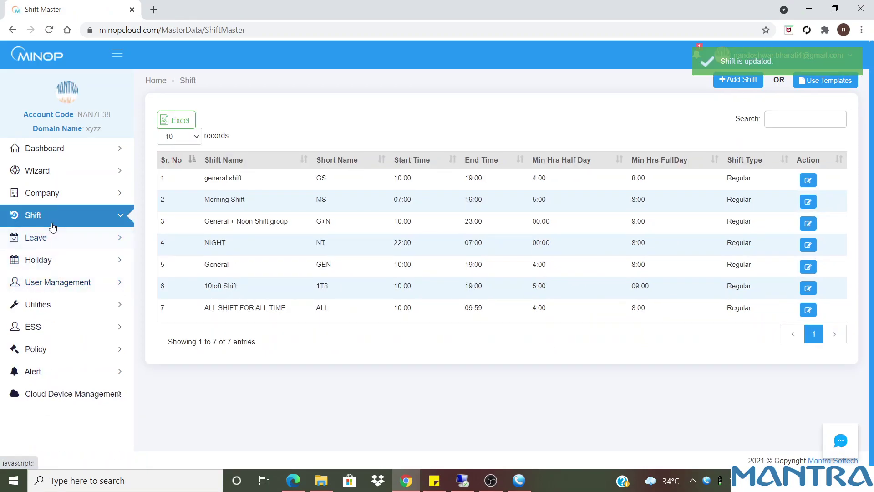
{"action": "left_click", "coordinate": [53, 226]}
{"action": "left_click", "coordinate": [70, 278]}
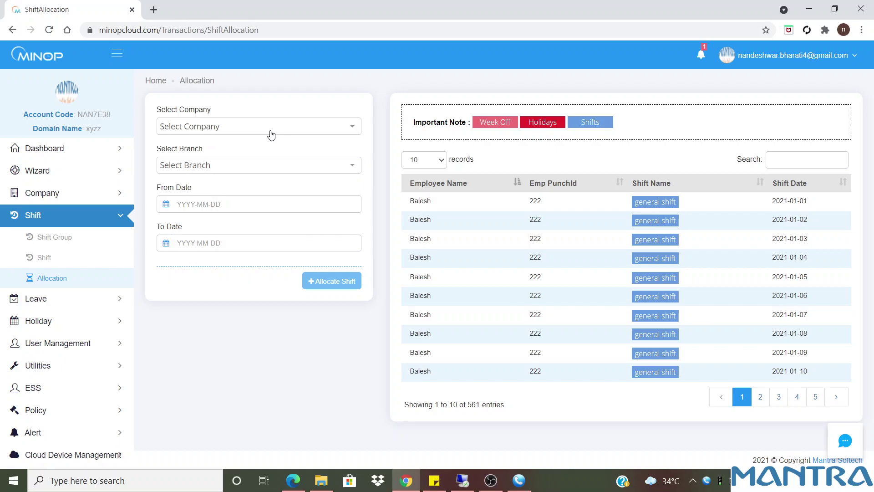
{"action": "left_click", "coordinate": [267, 130]}
{"action": "left_click", "coordinate": [213, 187]}
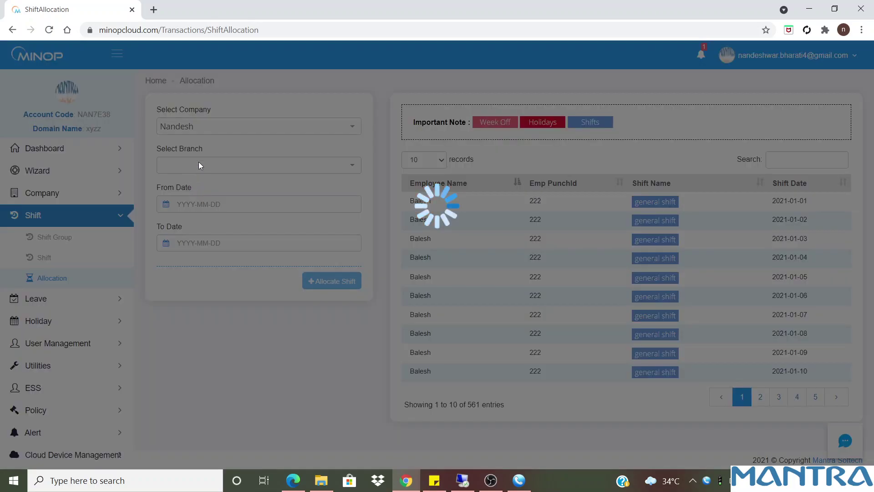
{"action": "left_click", "coordinate": [200, 163]}
{"action": "left_click", "coordinate": [184, 223]}
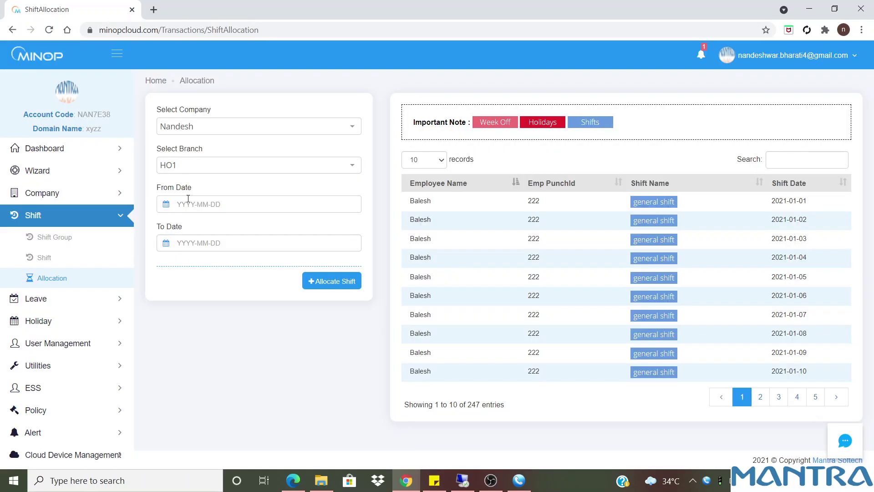
Limit the allocation list to the period from 2021-07-01 to 2021-07-31
{"action": "left_click", "coordinate": [188, 199]}
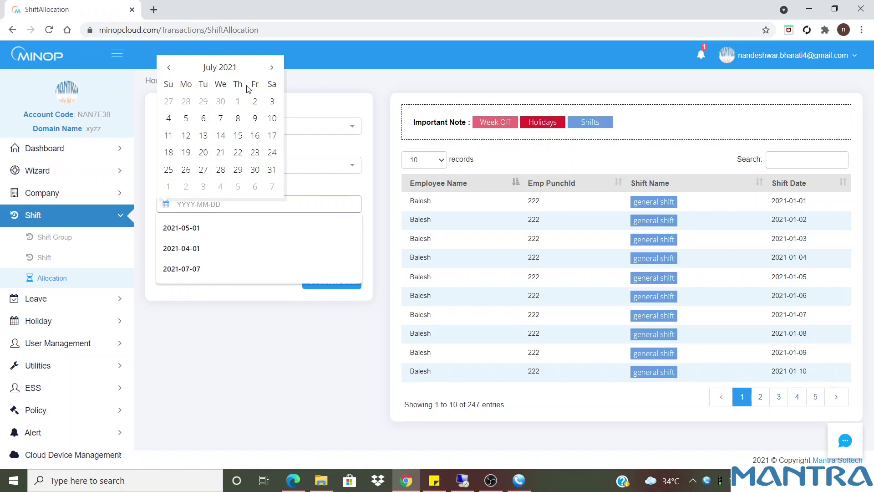
{"action": "left_click", "coordinate": [239, 100]}
{"action": "left_click", "coordinate": [217, 244]}
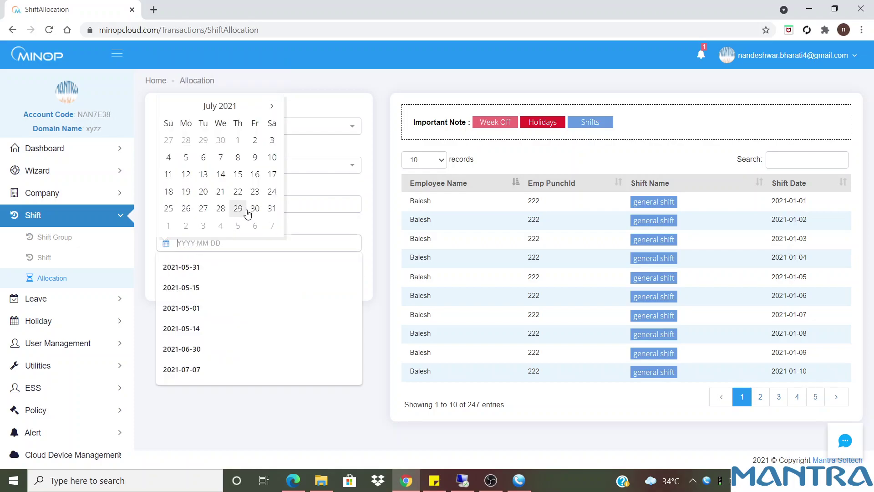
{"action": "left_click", "coordinate": [269, 207]}
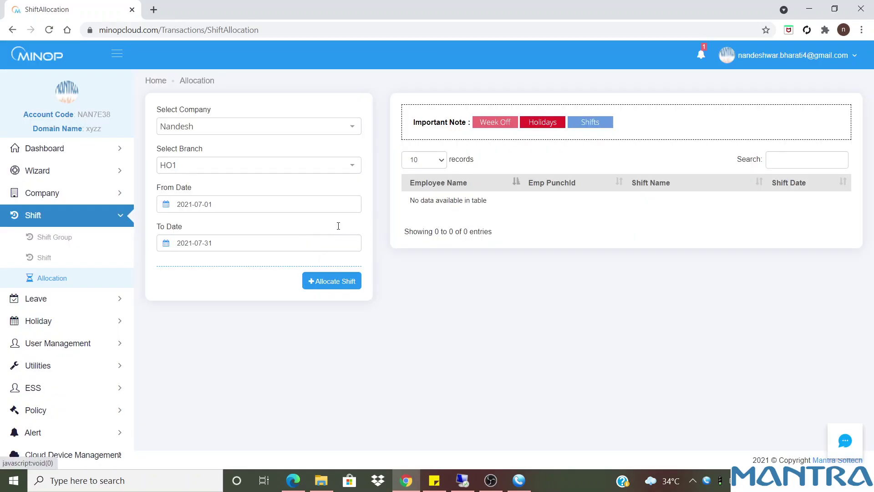
Start a new allocation of the general shift to the IT department from 2021-07-01 to 2021-07-31 and continue to employee selection
{"action": "left_click", "coordinate": [340, 286]}
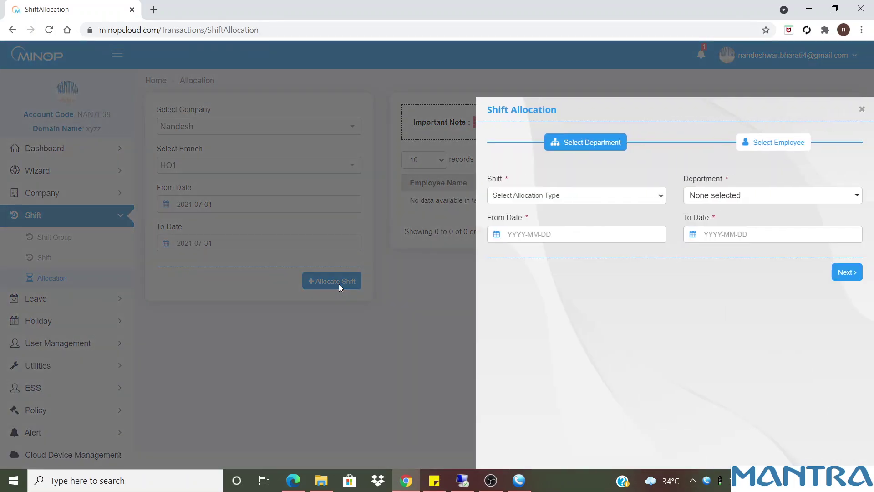
{"action": "left_click", "coordinate": [517, 200]}
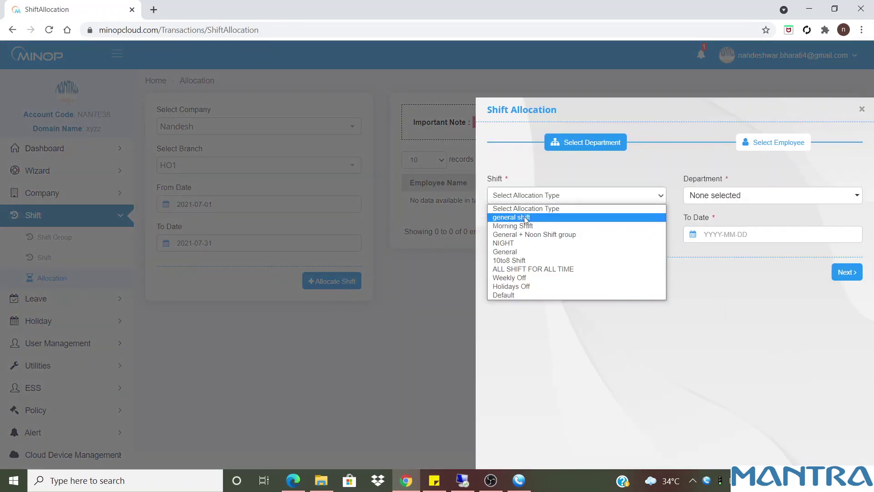
{"action": "left_click", "coordinate": [527, 218]}
{"action": "left_click", "coordinate": [711, 194]}
{"action": "left_click", "coordinate": [728, 247]}
{"action": "left_click", "coordinate": [565, 235]}
{"action": "left_click", "coordinate": [568, 131]}
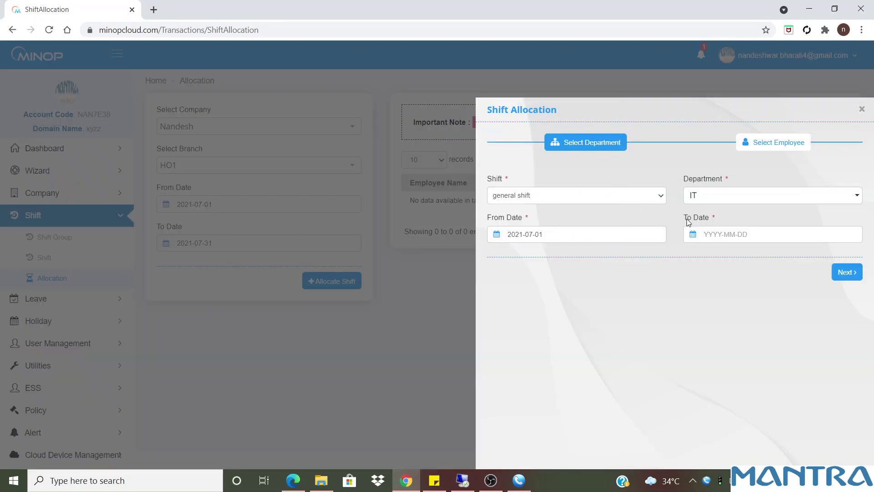
{"action": "left_click", "coordinate": [717, 233]}
{"action": "left_click", "coordinate": [798, 199]}
{"action": "left_click", "coordinate": [847, 272]}
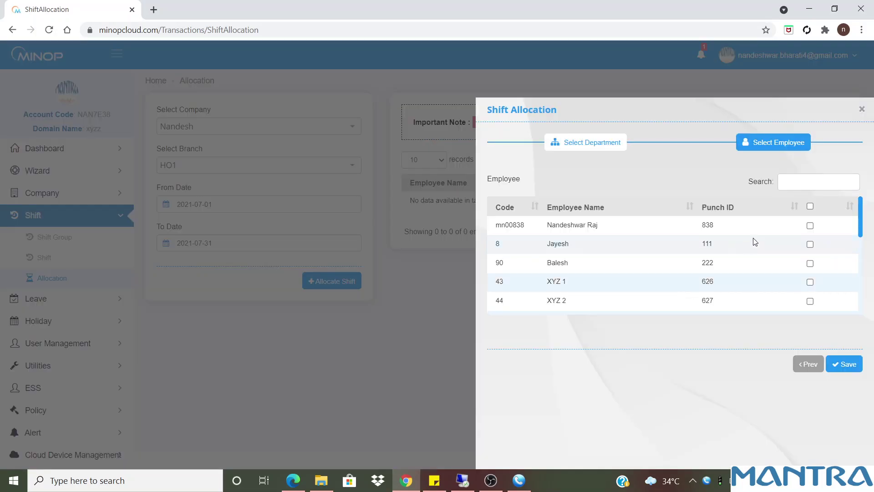
Include all listed employees in the shift allocation and save it
{"action": "left_click", "coordinate": [810, 207]}
{"action": "left_click", "coordinate": [848, 364]}
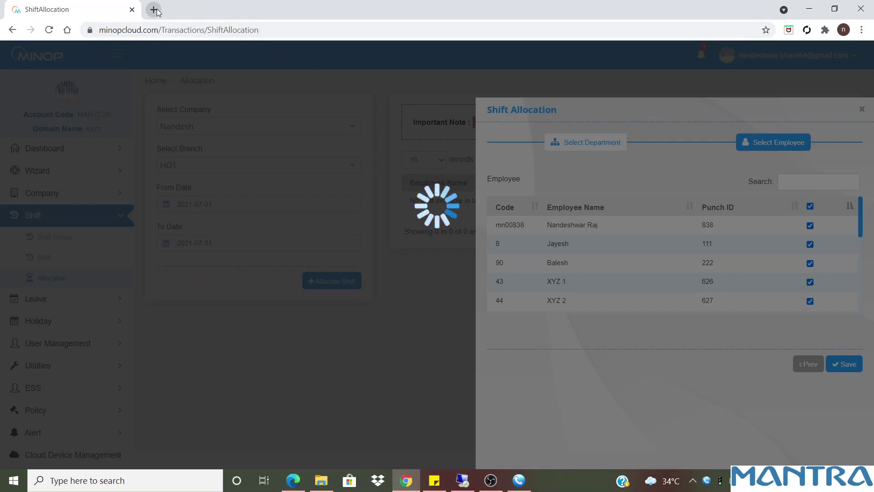
Write the note "data is high so it will take some time to upload" in a new browser tab, without searching for it
{"action": "key", "text": "ctrl+t"}
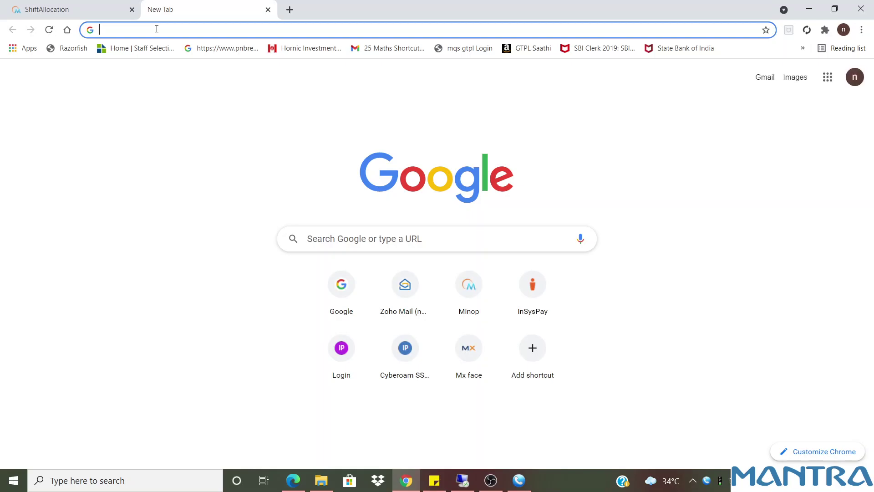
{"action": "type", "text": "data"}
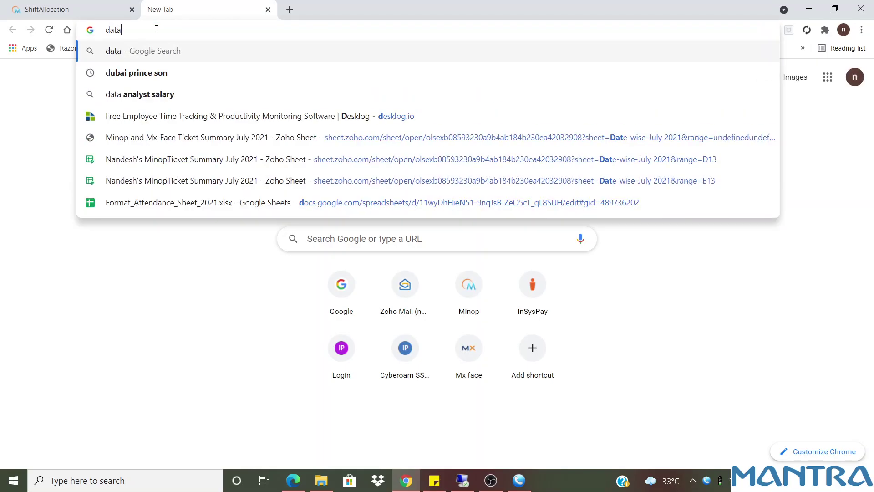
{"action": "type", "text": " is hig"}
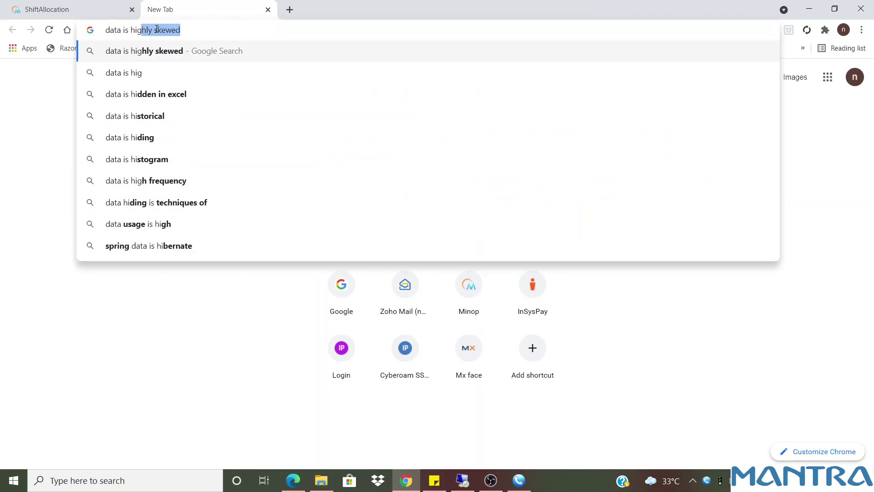
{"action": "type", "text": "h so"}
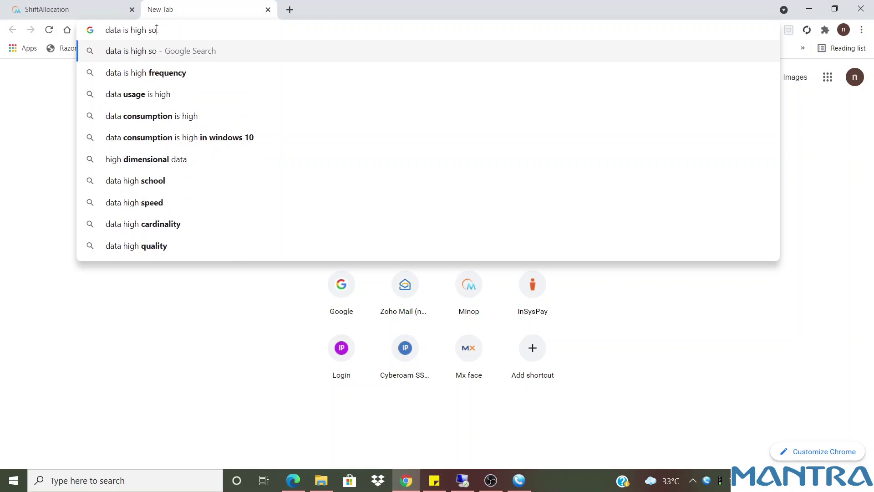
{"action": "type", "text": " it will"}
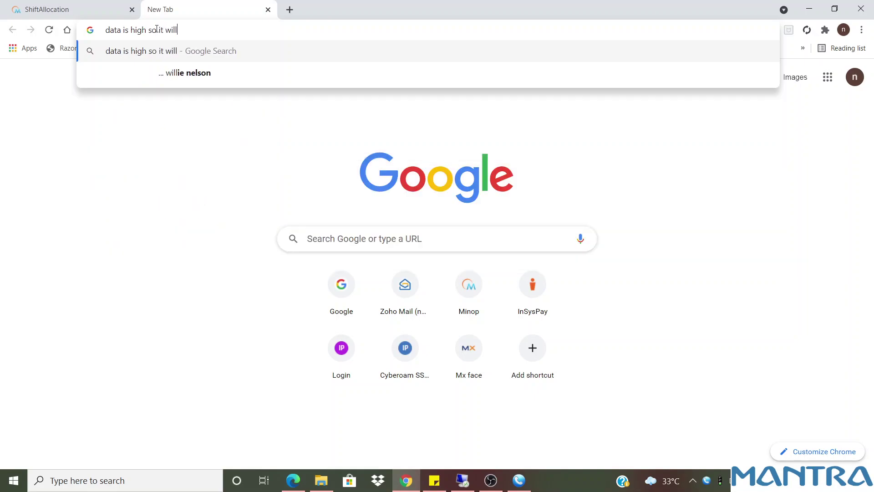
{"action": "type", "text": " take som"}
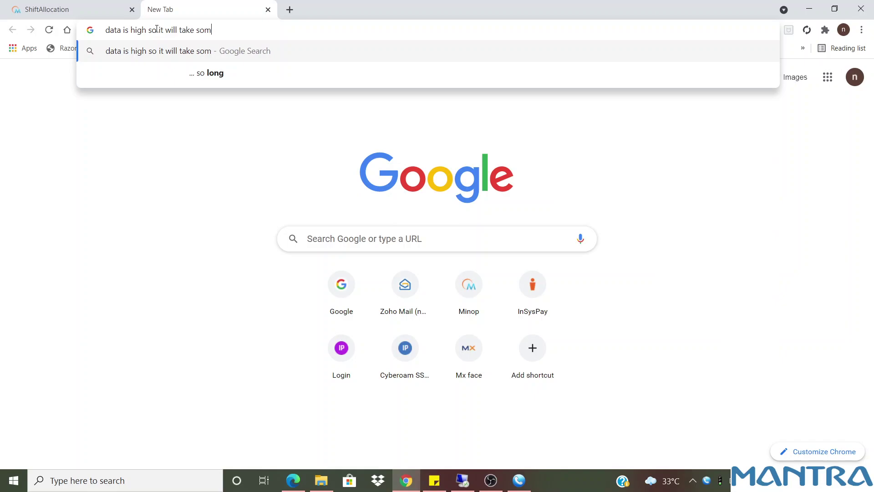
{"action": "type", "text": "e time t"}
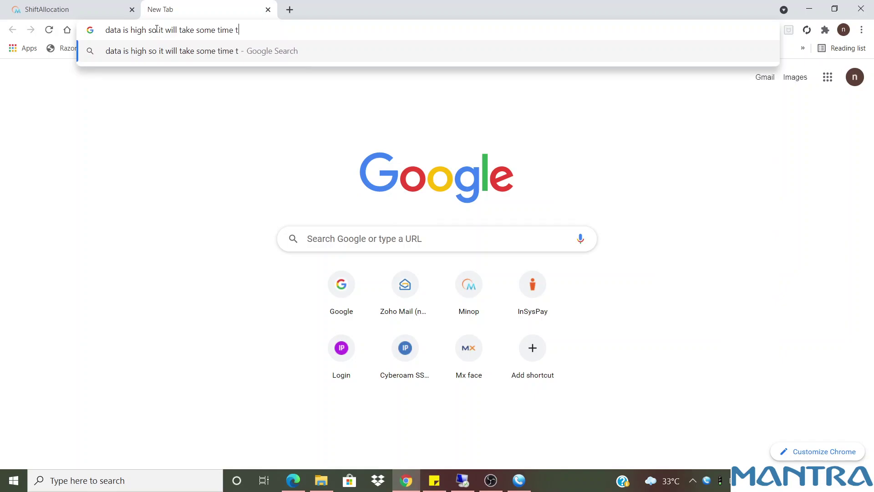
{"action": "type", "text": "o upload"}
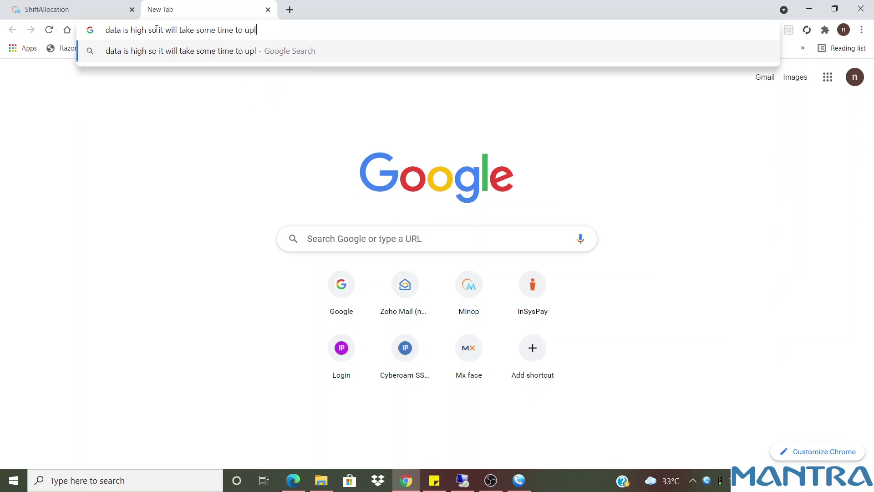
Return to the open shift allocation and save it again
{"action": "left_click", "coordinate": [75, 5]}
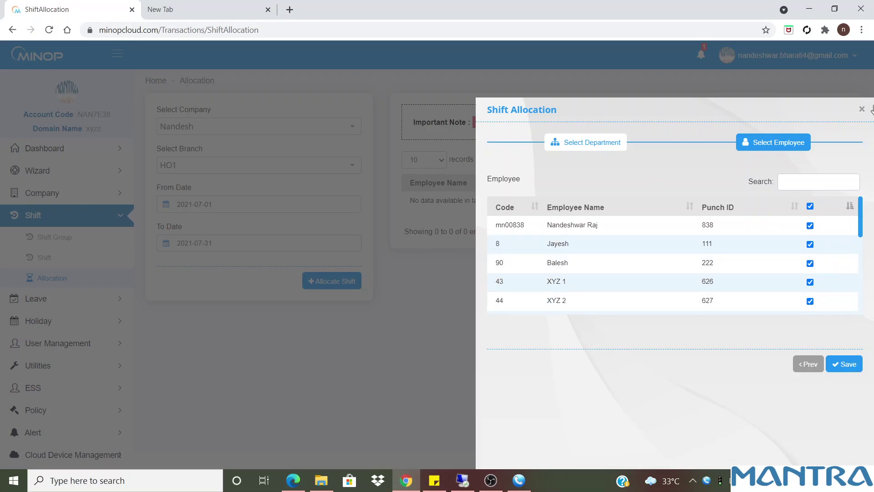
{"action": "left_click", "coordinate": [848, 369]}
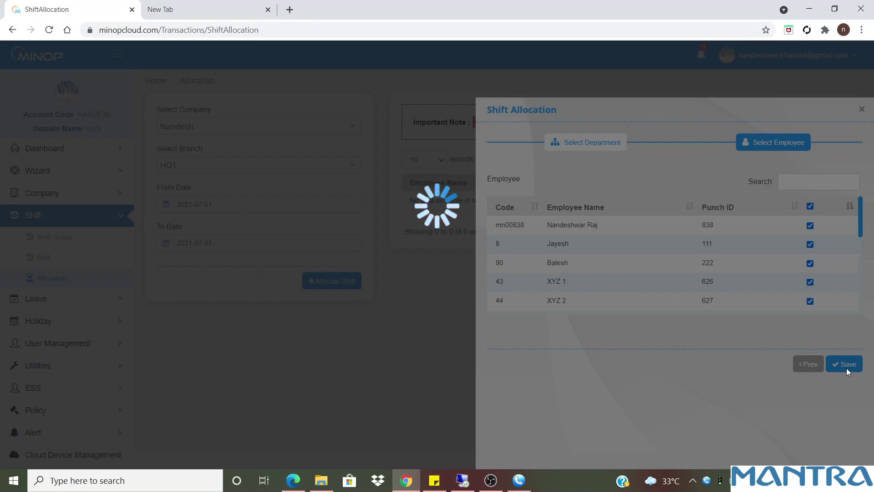
Replace the note in the other browser tab with "data is uploaded and we need to close", without searching for it
{"action": "left_click", "coordinate": [213, 6]}
{"action": "left_click_drag", "start_coordinate": [268, 29], "coordinate": [91, 26]}
{"action": "type", "text": "dta"}
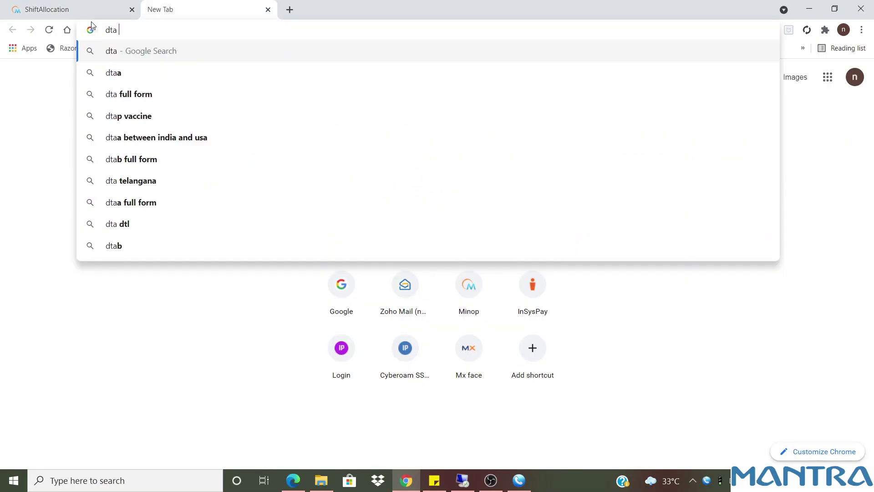
{"action": "key", "text": "BackSpace"}
{"action": "key", "text": "BackSpace"}
{"action": "type", "text": "ata is "}
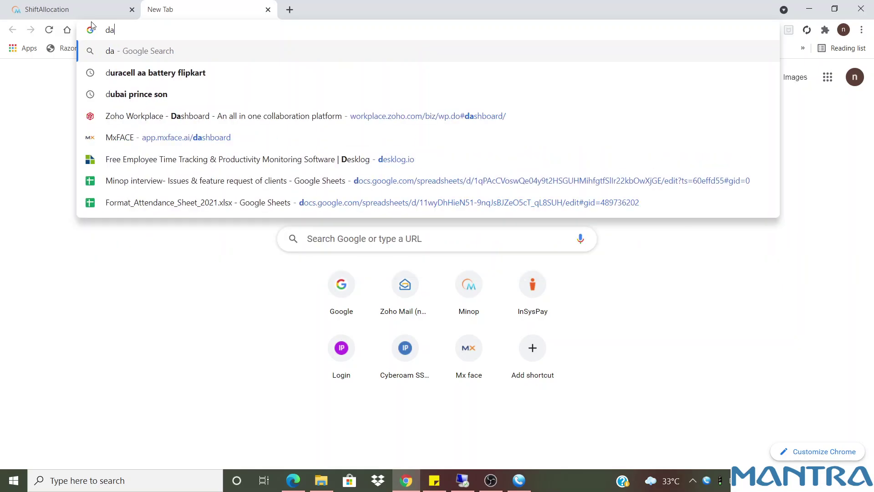
{"action": "type", "text": "up"}
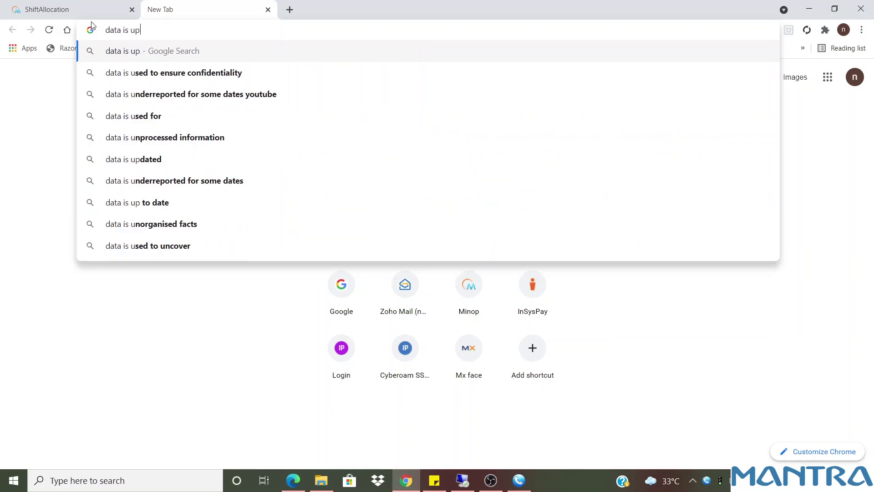
{"action": "type", "text": "loaded a"}
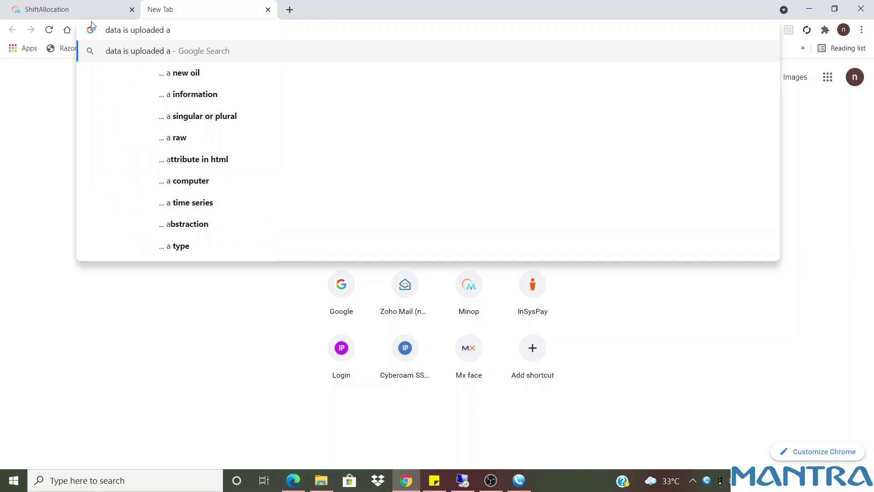
{"action": "key", "text": "BackSpace"}
{"action": "type", "text": "and w"}
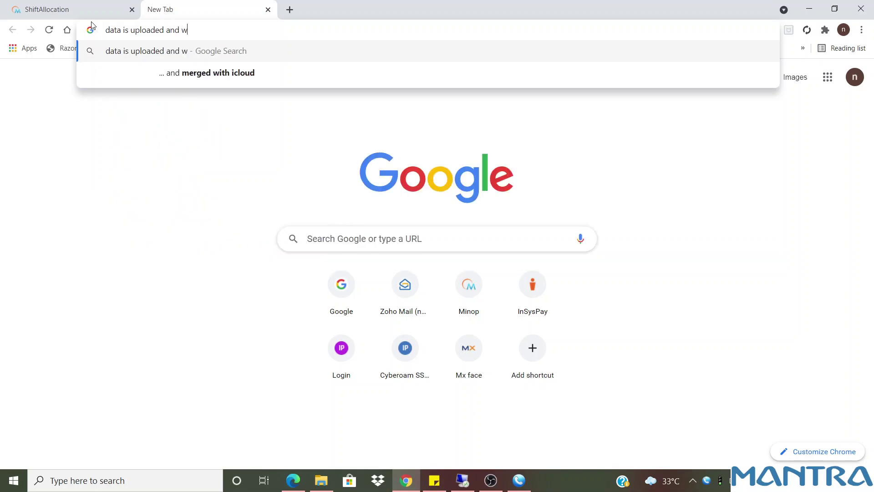
{"action": "type", "text": "e need to close"}
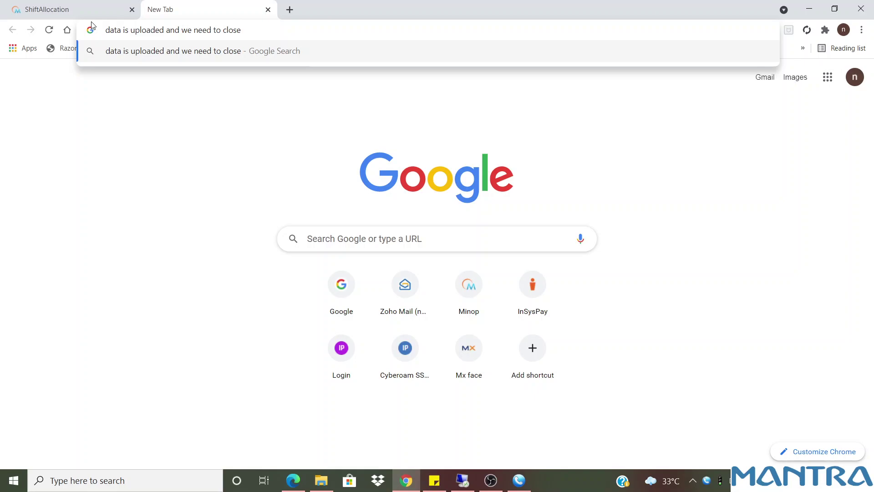
Extend the note with "otherwise it will again start uploading and"
{"action": "type", "text": "otherw"}
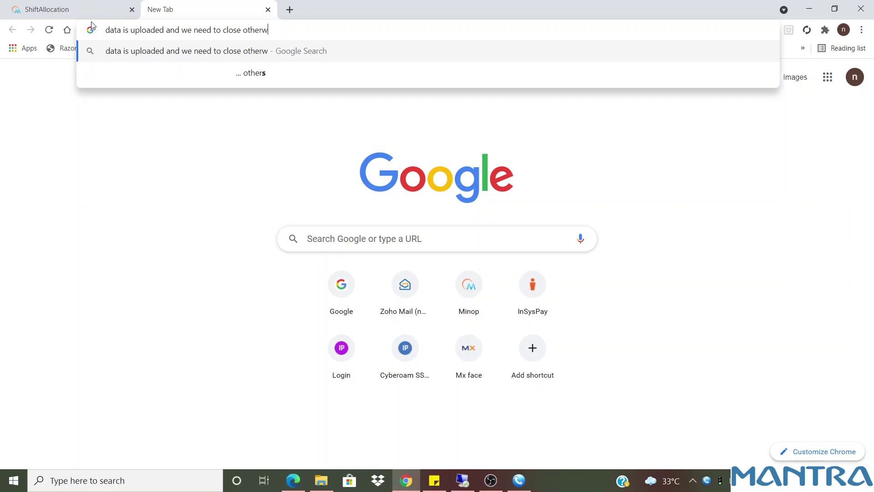
{"action": "type", "text": "ise it wi"}
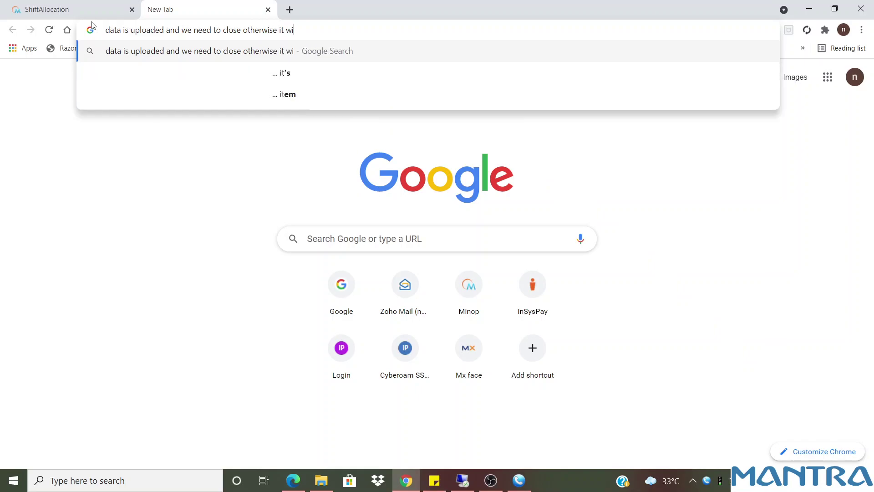
{"action": "type", "text": "ll again"}
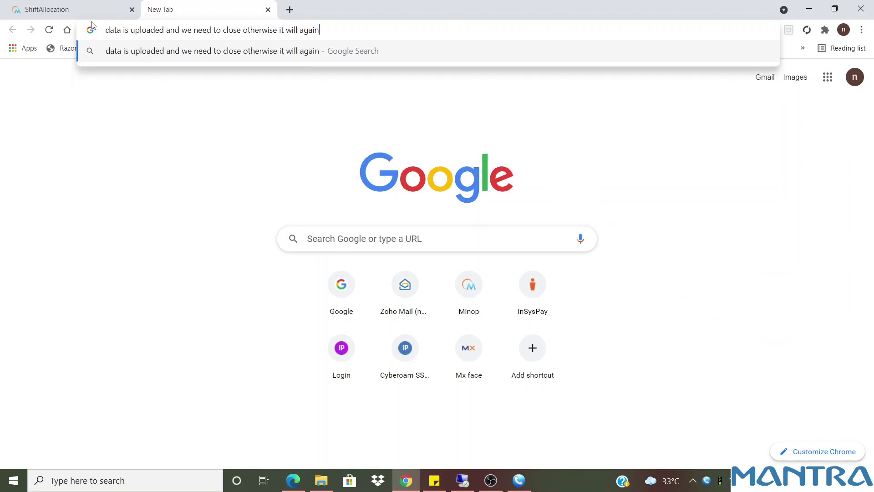
{"action": "type", "text": " start u"}
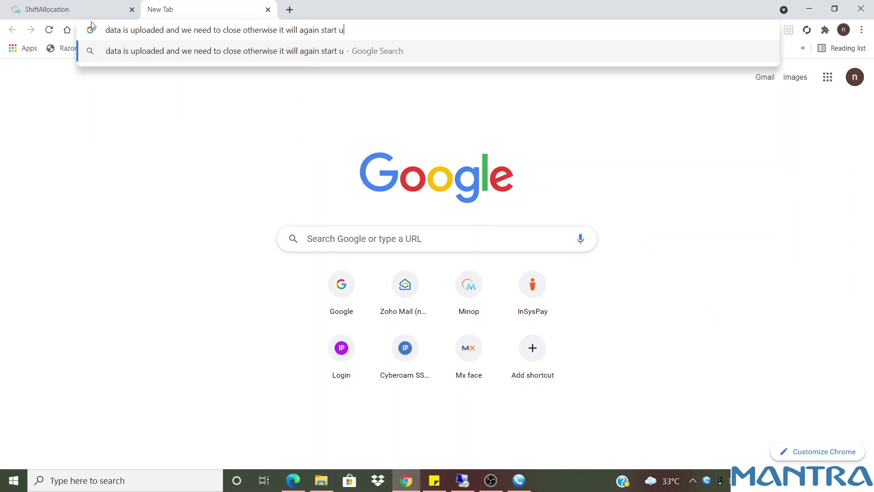
{"action": "type", "text": "ploading"}
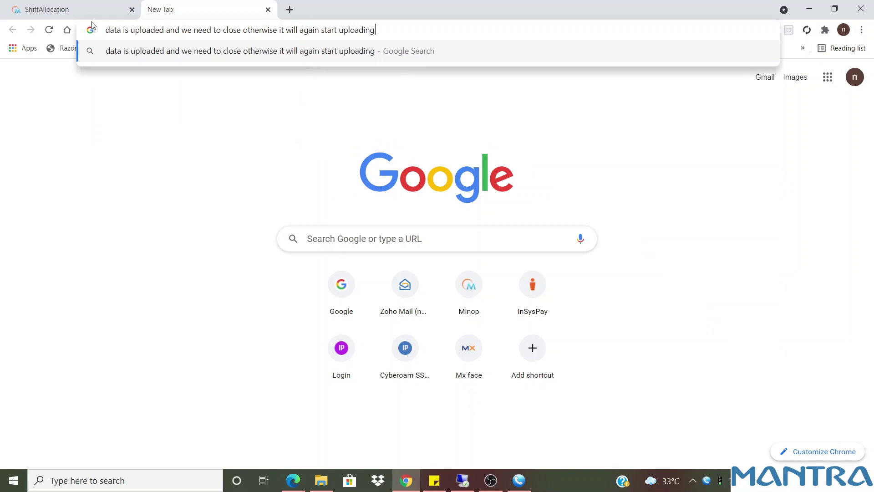
{"action": "type", "text": " and it"}
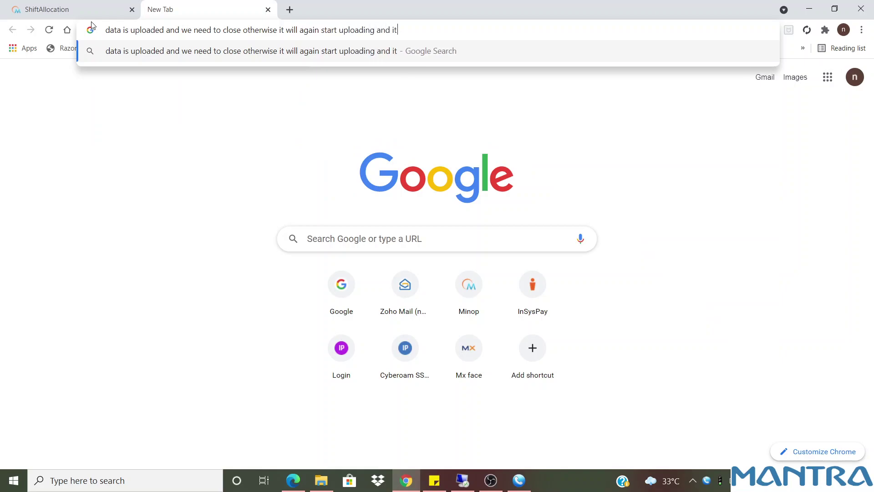
{"action": "key", "text": "BackSpace"}
{"action": "key", "text": "BackSpace"}
Complete the note with "sometimes it will close automatically with message that shift allocation done successfully"
{"action": "type", "text": "somet"}
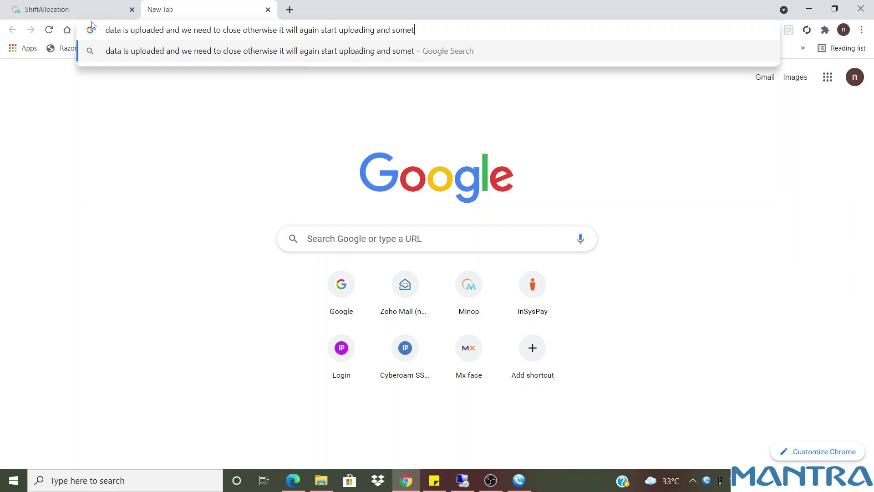
{"action": "type", "text": "imes it w"}
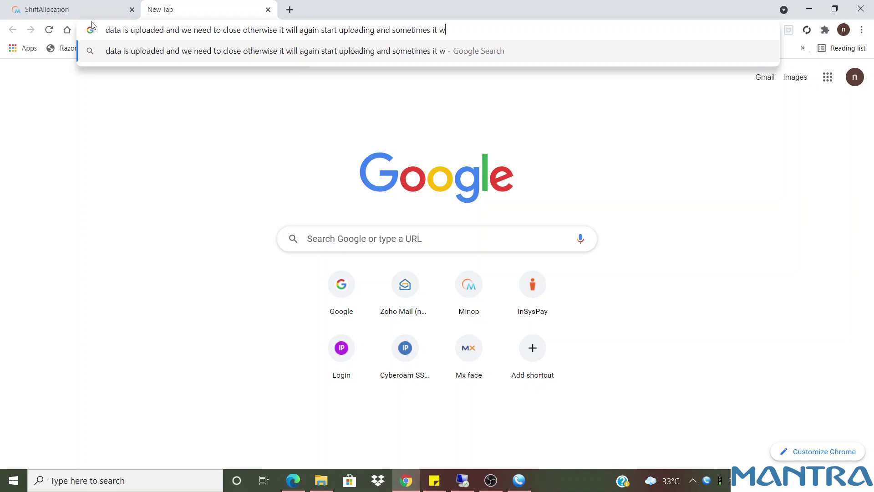
{"action": "type", "text": "ill close "}
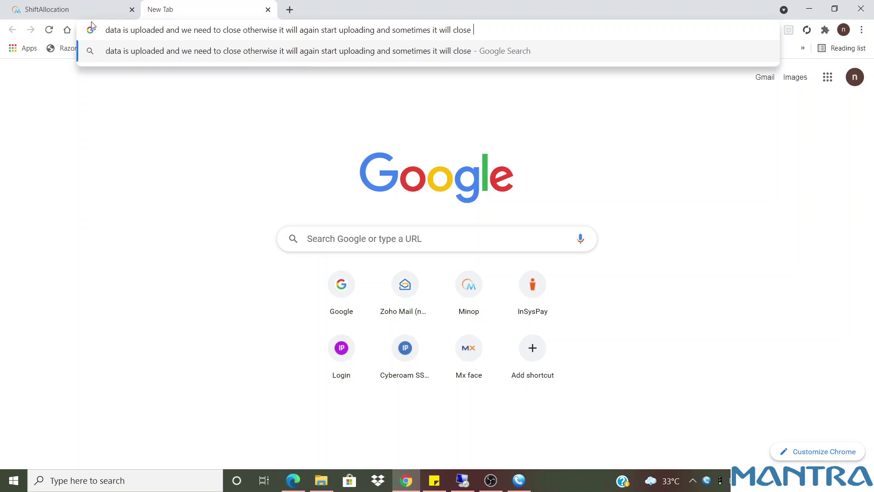
{"action": "type", "text": "automat"}
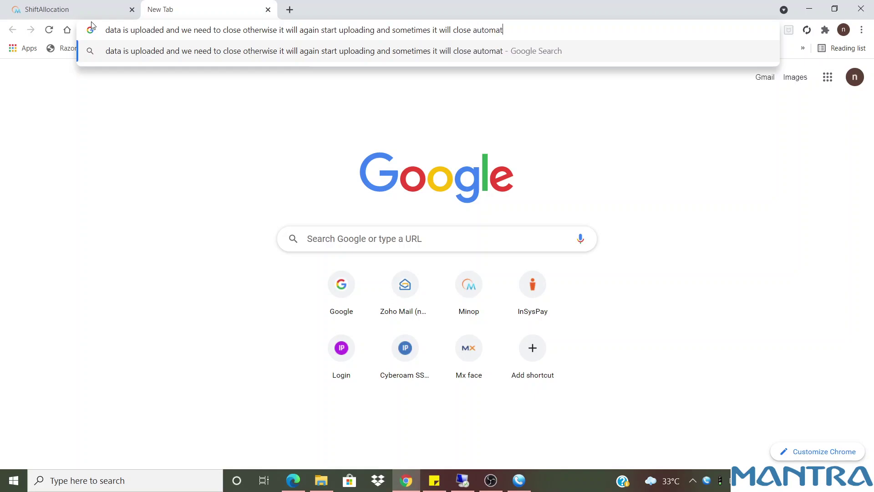
{"action": "type", "text": "ically wi"}
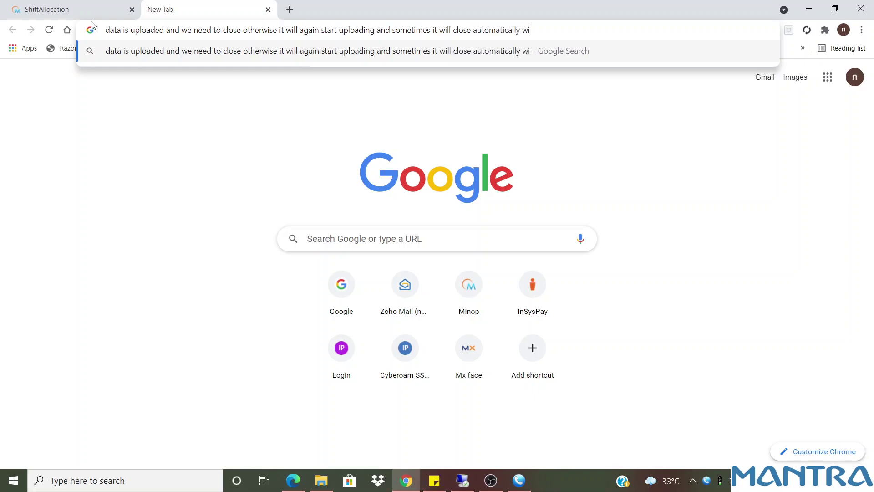
{"action": "type", "text": "th message"}
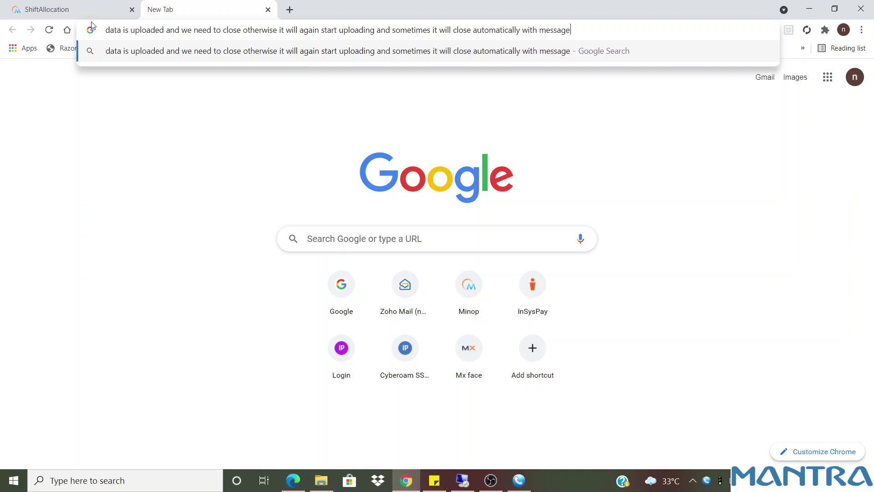
{"action": "type", "text": " that shi"}
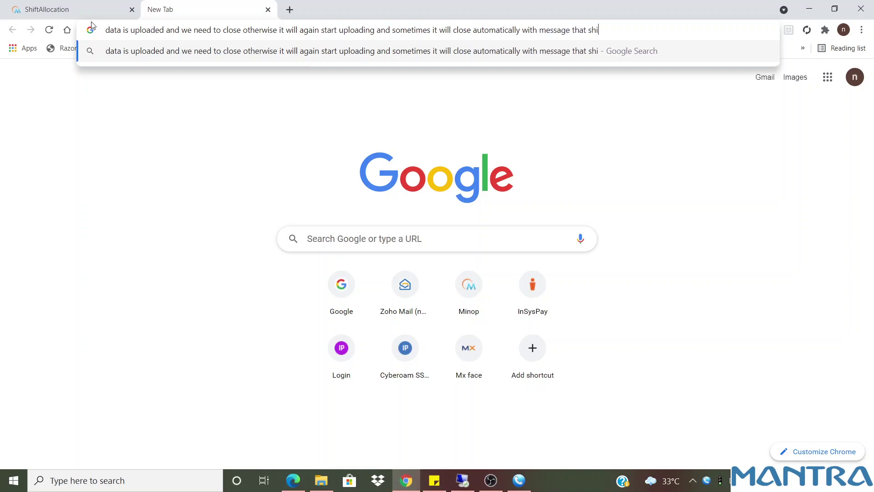
{"action": "type", "text": "ft alloca"}
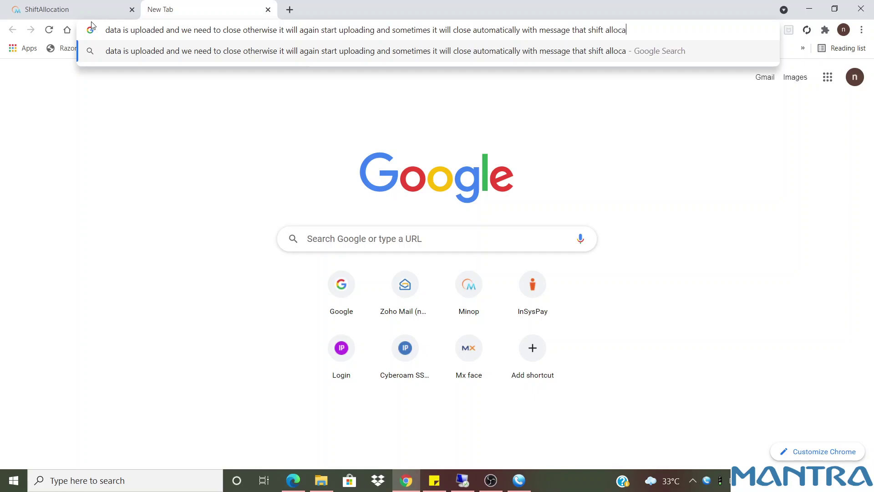
{"action": "type", "text": "tion done "}
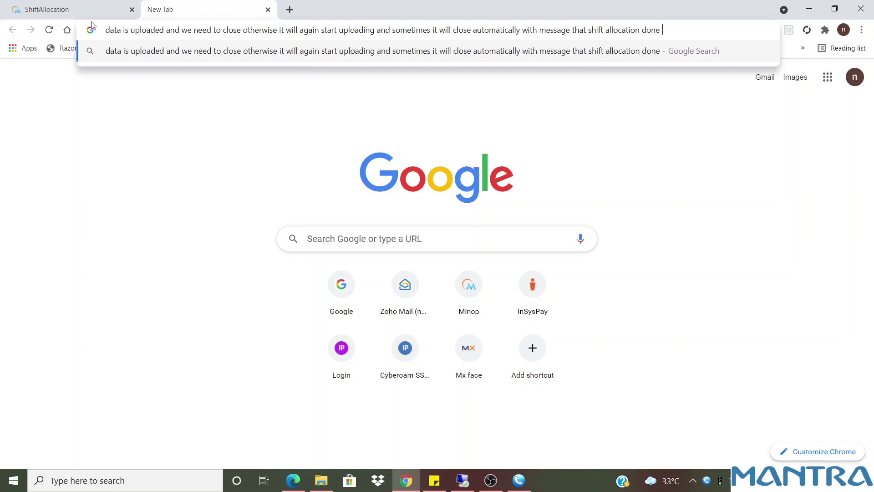
{"action": "type", "text": "successfully"}
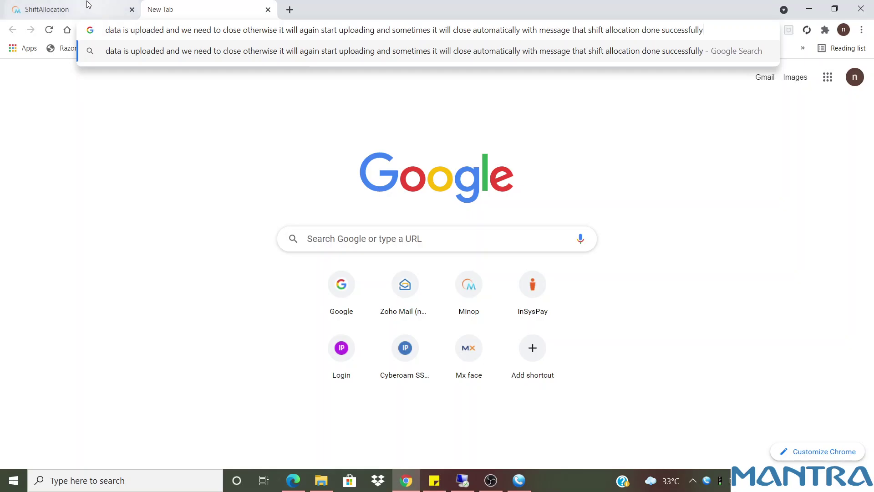
Return to the shift allocation page, close the open allocation form and reload the page
{"action": "left_click", "coordinate": [88, 7]}
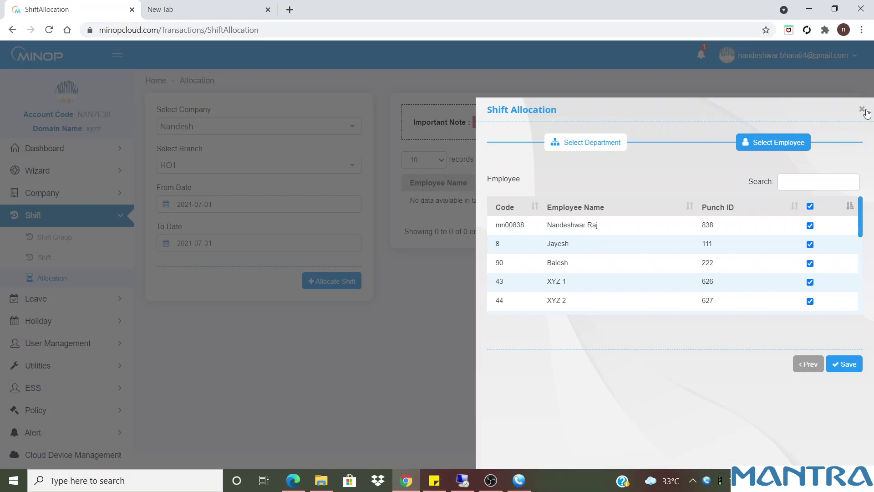
{"action": "left_click", "coordinate": [865, 110]}
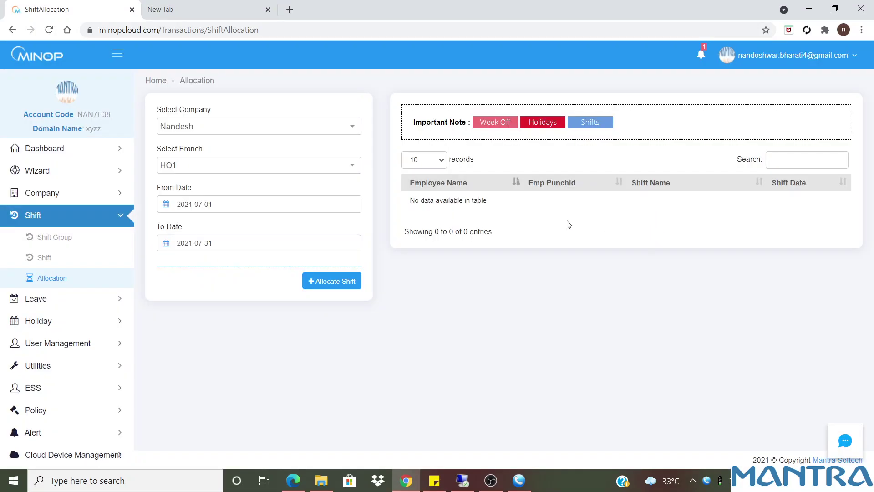
{"action": "right_click", "coordinate": [664, 101]}
{"action": "left_click", "coordinate": [689, 133]}
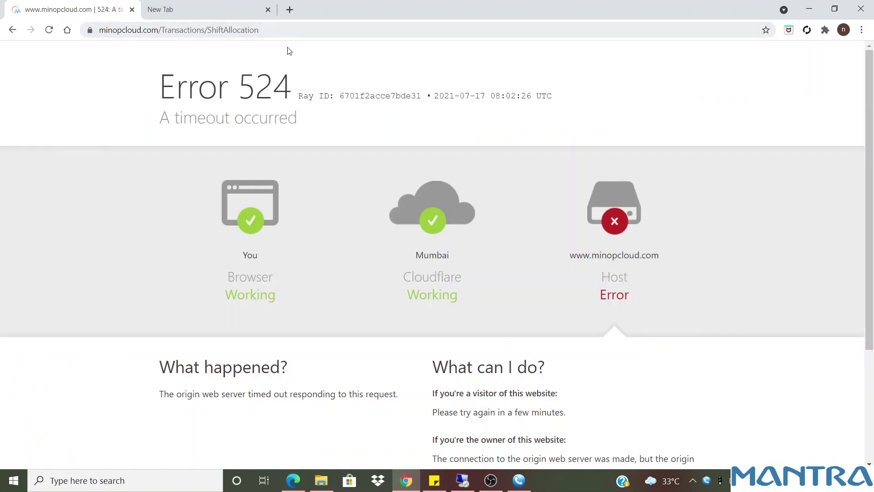
{"action": "right_click", "coordinate": [303, 69]}
{"action": "left_click", "coordinate": [324, 101]}
Replace the other tab's note with "this time minop account is logged out so message comes--need to refresh" and return to the shift allocation page
{"action": "left_click", "coordinate": [217, 13]}
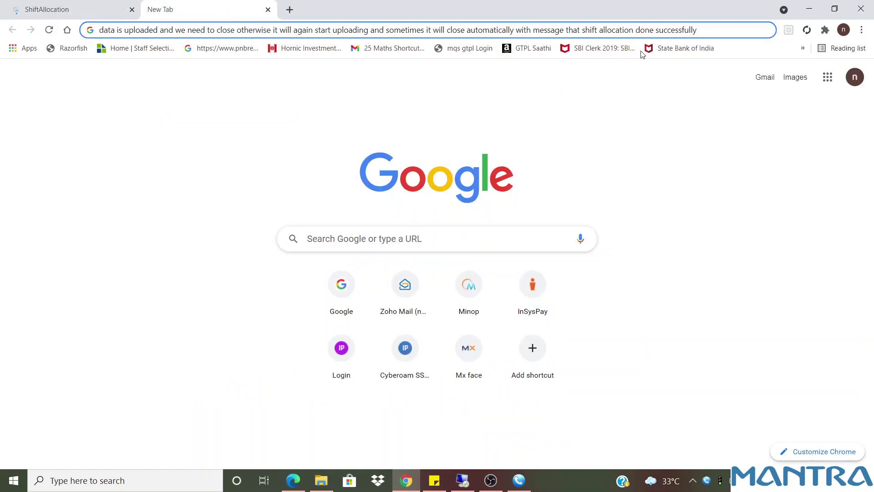
{"action": "left_click_drag", "start_coordinate": [704, 30], "coordinate": [99, 33]}
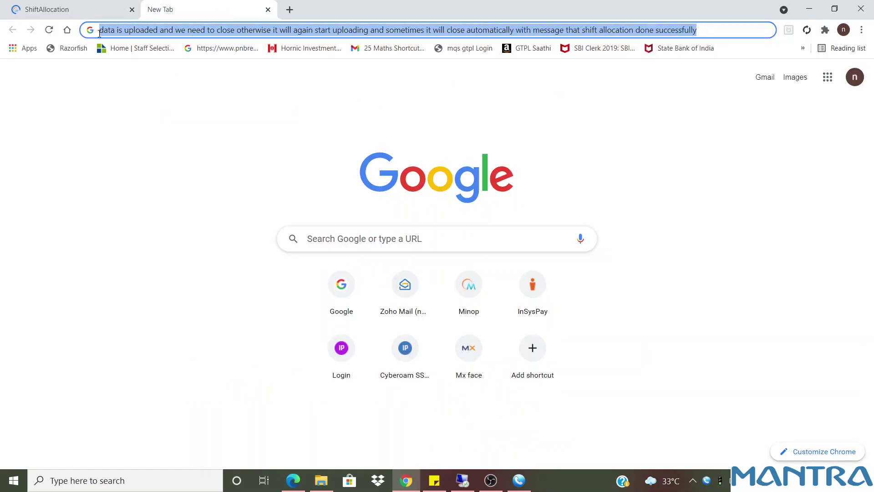
{"action": "type", "text": "this t"}
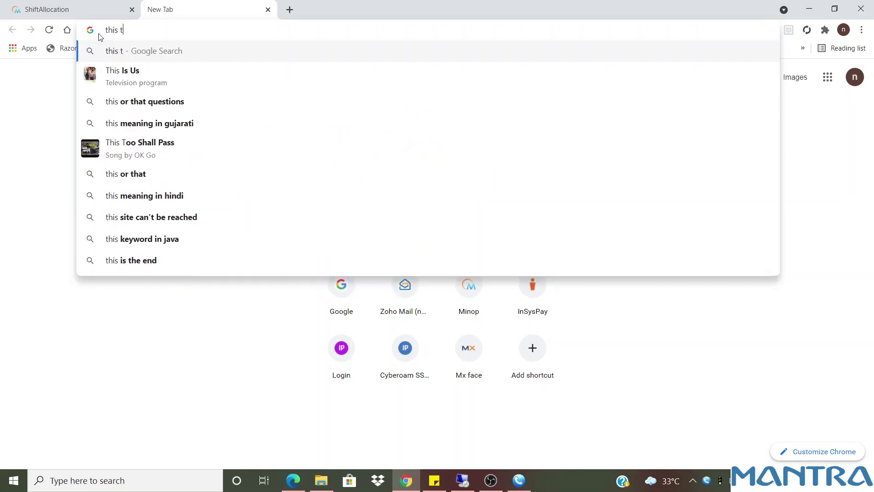
{"action": "type", "text": "ime min"}
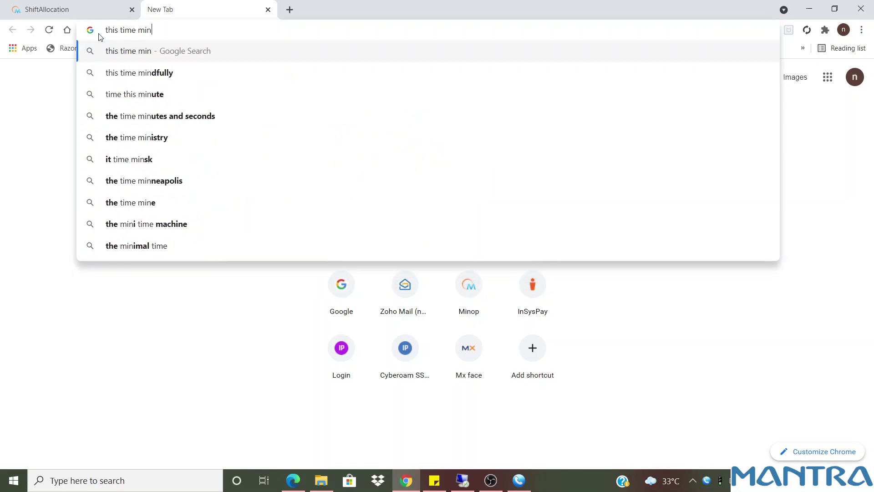
{"action": "type", "text": "op acco"}
{"action": "type", "text": "unt"}
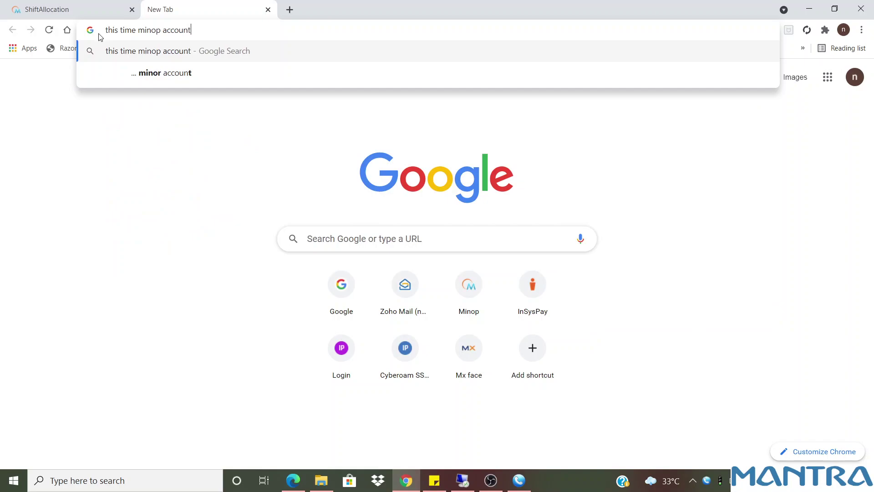
{"action": "type", "text": " is logged "}
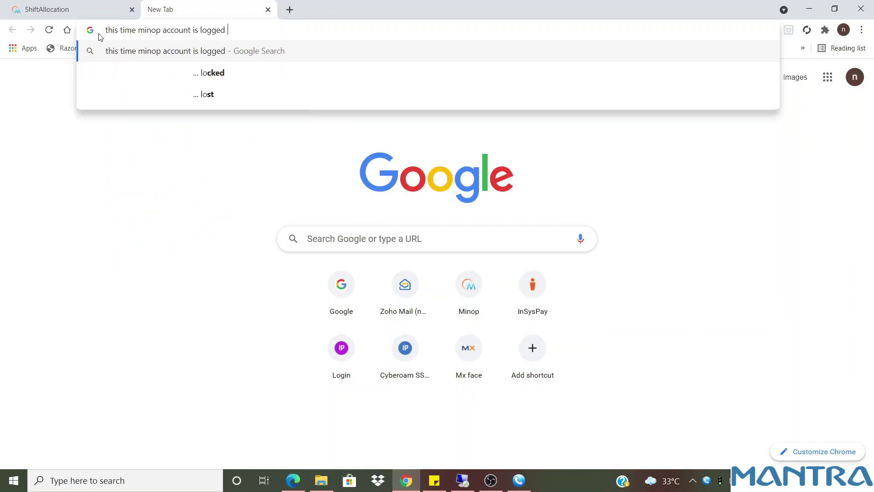
{"action": "type", "text": "out so "}
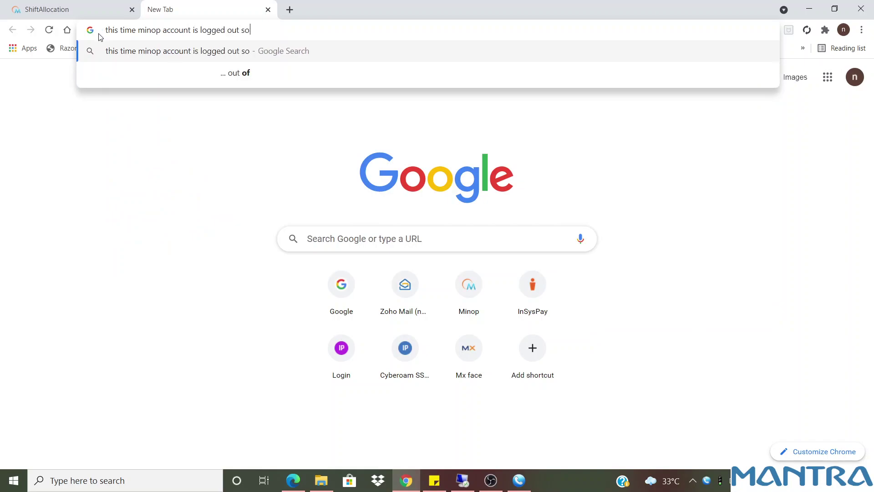
{"action": "type", "text": "me"}
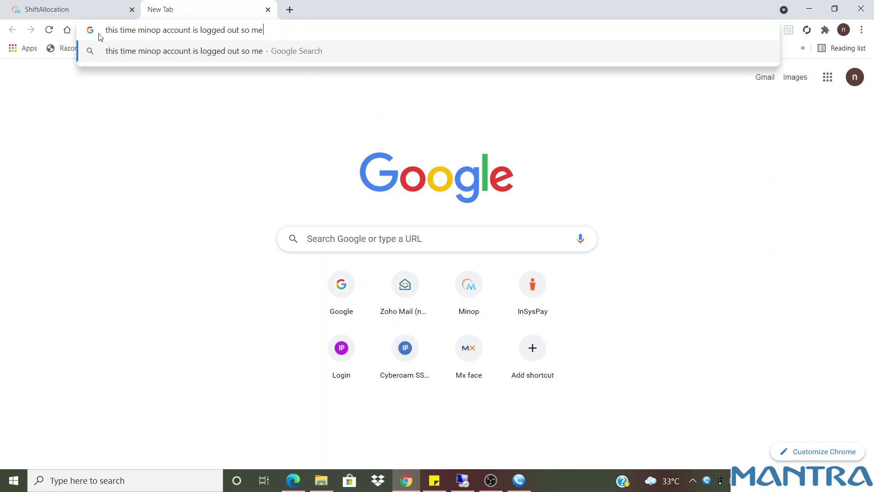
{"action": "type", "text": "ssage comes--need to refree"}
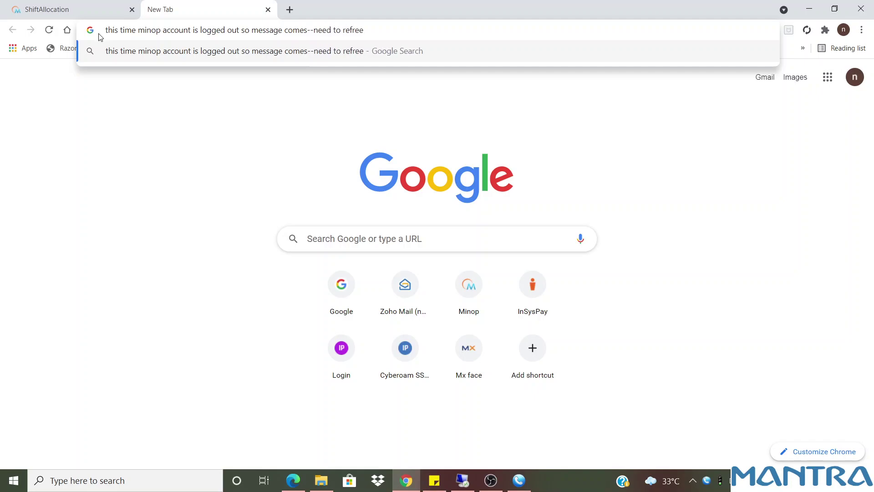
{"action": "key", "text": "BackSpace"}
{"action": "type", "text": "sh"}
{"action": "left_click_drag", "start_coordinate": [392, 30], "coordinate": [306, 30]}
{"action": "left_click", "coordinate": [94, 6]}
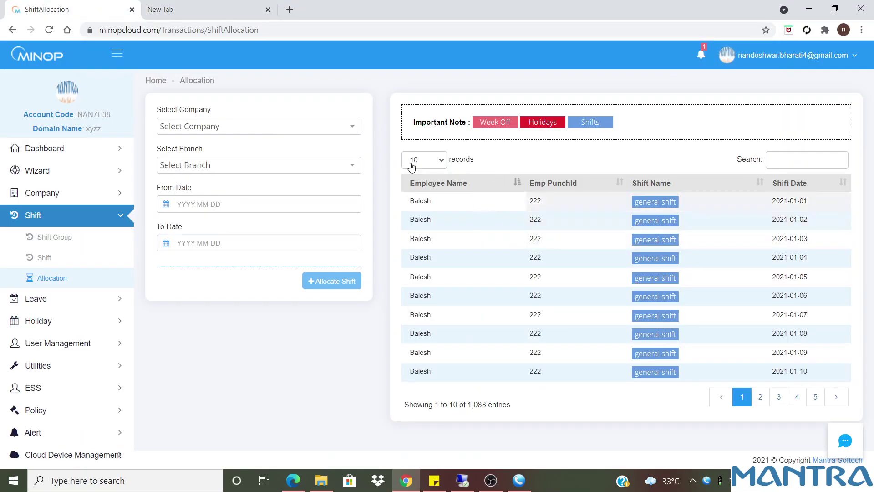
Examine the employee names, shift names and shift dates in the first rows of the allocation list
{"action": "right_click", "coordinate": [263, 87]}
{"action": "left_click", "coordinate": [288, 119]}
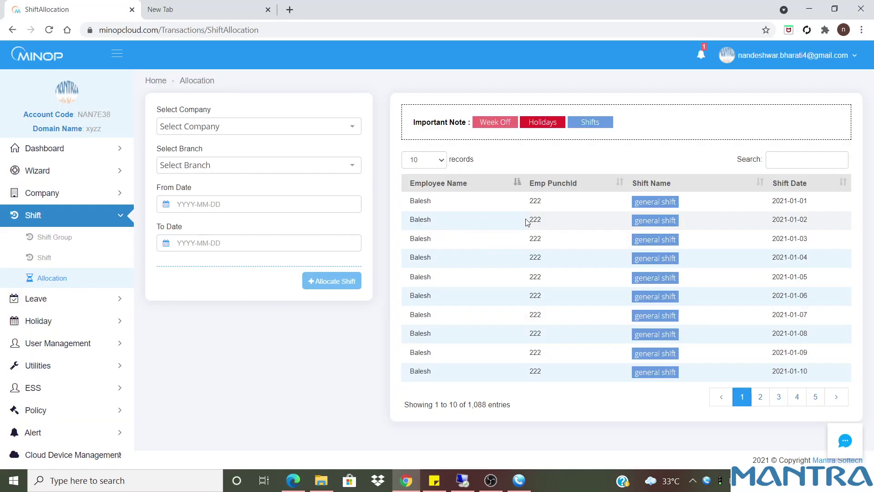
{"action": "left_click_drag", "start_coordinate": [410, 199], "coordinate": [651, 338]}
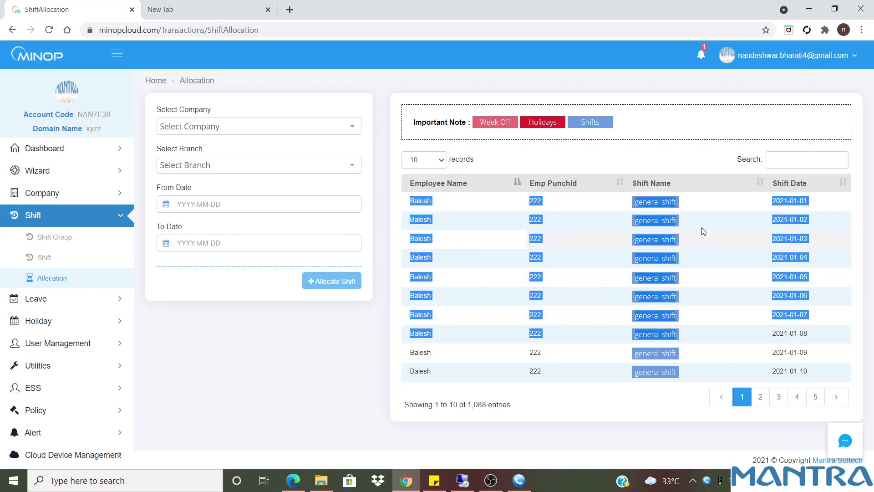
{"action": "left_click", "coordinate": [817, 204]}
{"action": "left_click_drag", "start_coordinate": [772, 203], "coordinate": [824, 336]}
Show 100 records per page in the allocation list and examine the January 2021 rows
{"action": "left_click", "coordinate": [430, 159]}
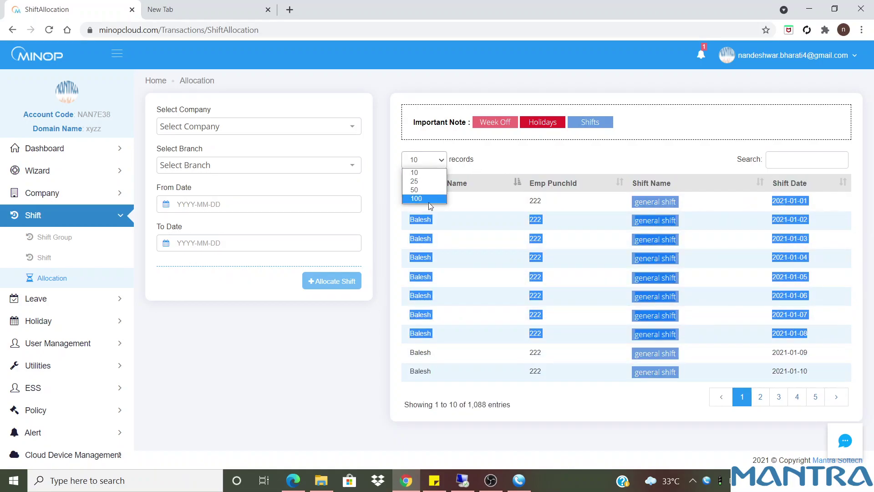
{"action": "left_click", "coordinate": [430, 200]}
{"action": "left_click_drag", "start_coordinate": [869, 134], "coordinate": [873, 170]}
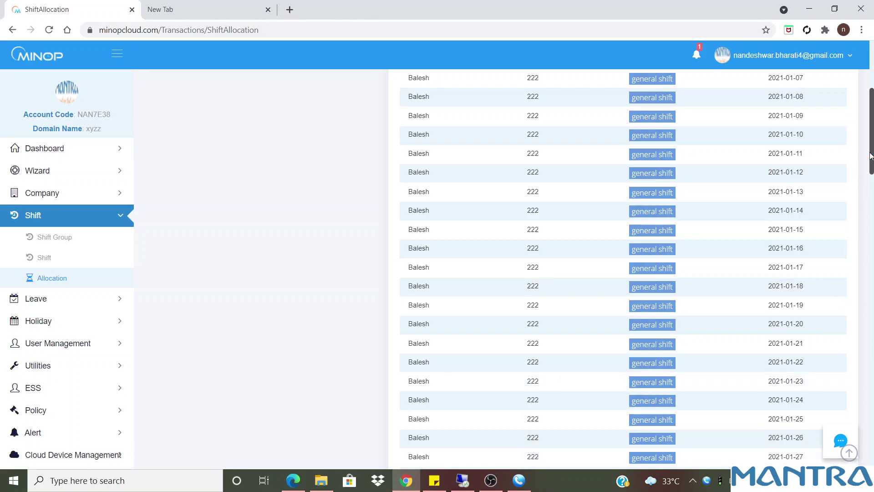
{"action": "scroll", "coordinate": [872, 175], "scroll_direction": "down", "scroll_amount": 2}
{"action": "left_click_drag", "start_coordinate": [810, 432], "coordinate": [777, 300]}
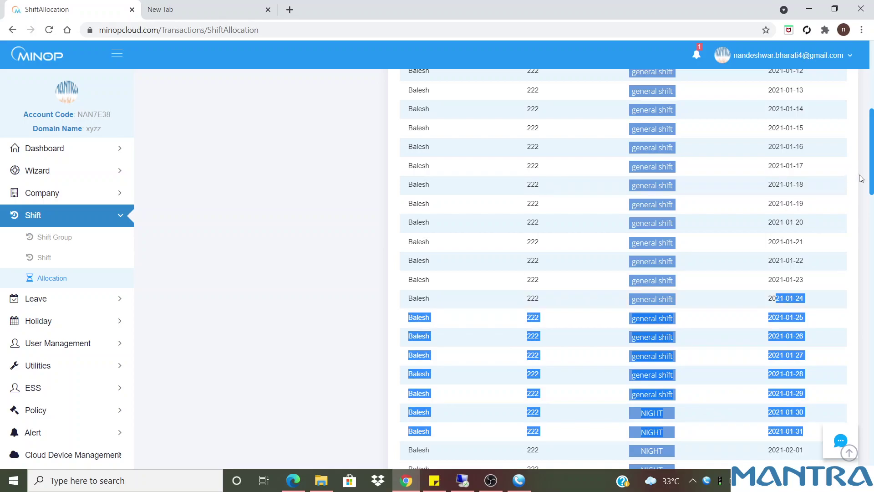
{"action": "scroll", "coordinate": [793, 273], "scroll_direction": "up", "scroll_amount": 8}
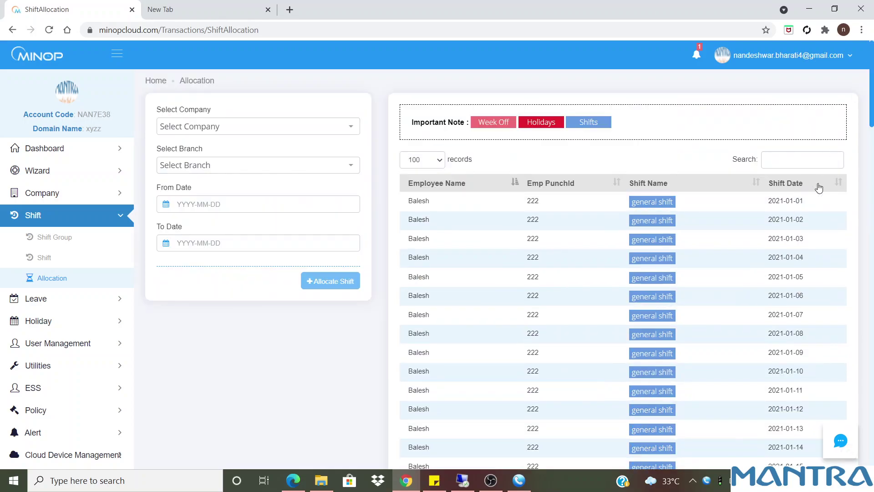
Sort the allocation list by shift date with the latest dates first and examine the top row
{"action": "left_click", "coordinate": [839, 184]}
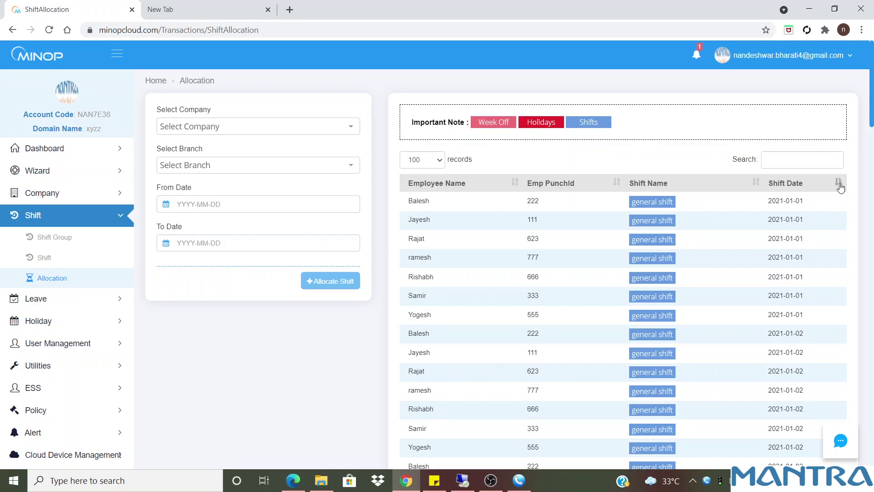
{"action": "left_click", "coordinate": [840, 186]}
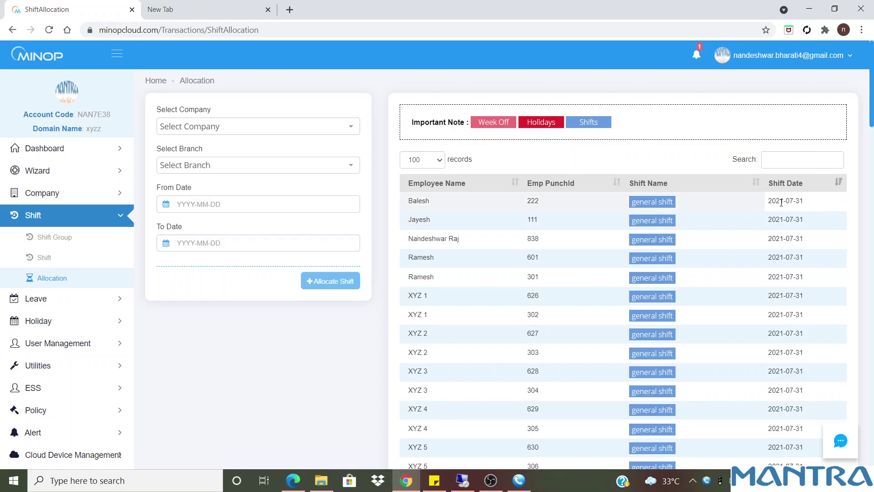
{"action": "left_click_drag", "start_coordinate": [807, 204], "coordinate": [405, 212]}
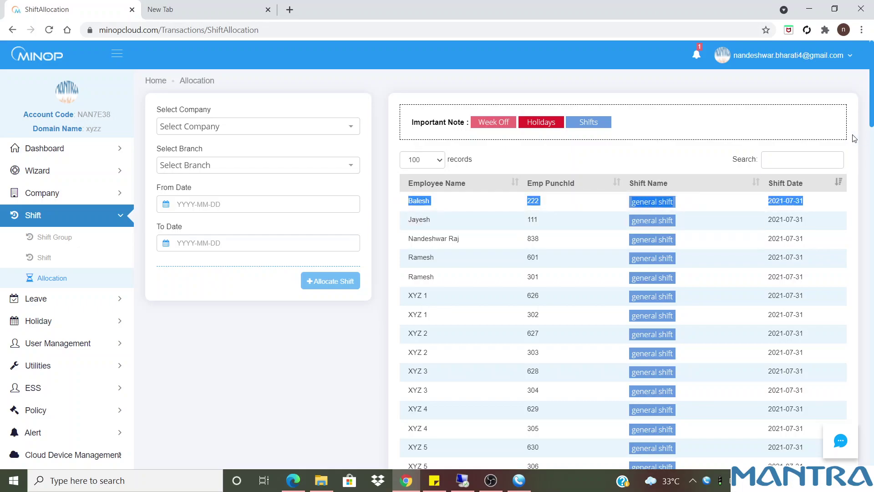
Write the note "data is correct as per month allotted" in the allocation list's search field, then clear it
{"action": "left_click", "coordinate": [786, 159]}
{"action": "type", "text": "data is correct as"}
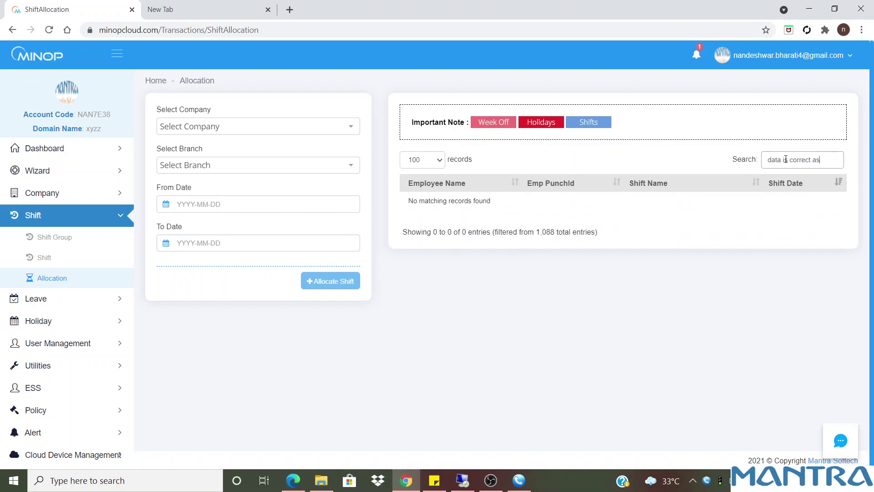
{"action": "type", "text": " per month allotted"}
{"action": "left_click_drag", "start_coordinate": [833, 166], "coordinate": [761, 165]}
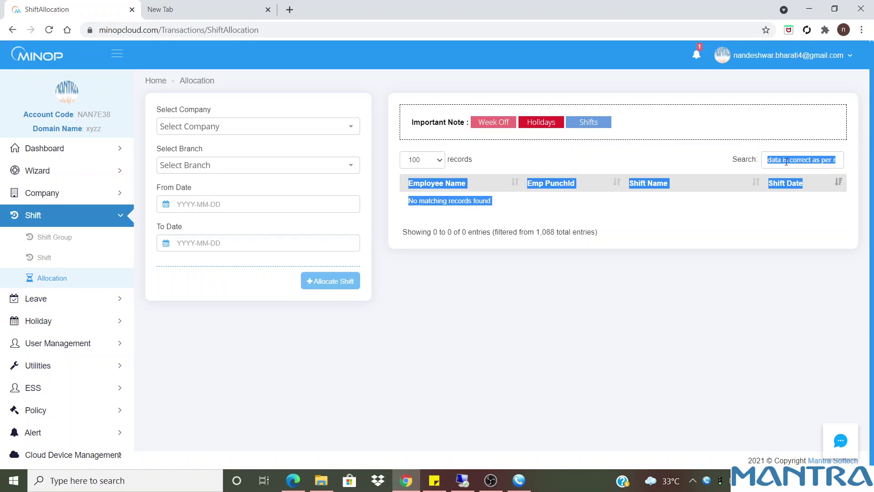
{"action": "left_click", "coordinate": [830, 157]}
{"action": "key", "text": "ctrl+a"}
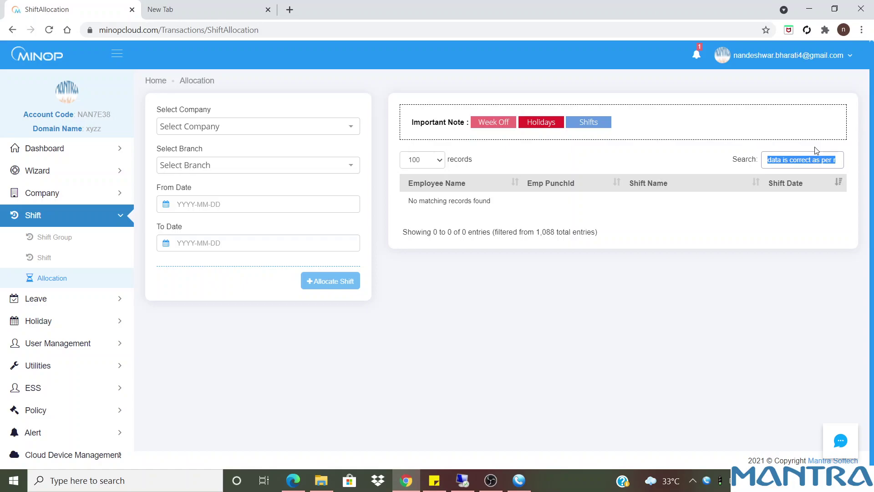
{"action": "key", "text": "BackSpace"}
Check the latest allocated row, then open the shift list and go to its ready-made templates
{"action": "left_click_drag", "start_coordinate": [841, 205], "coordinate": [645, 202]}
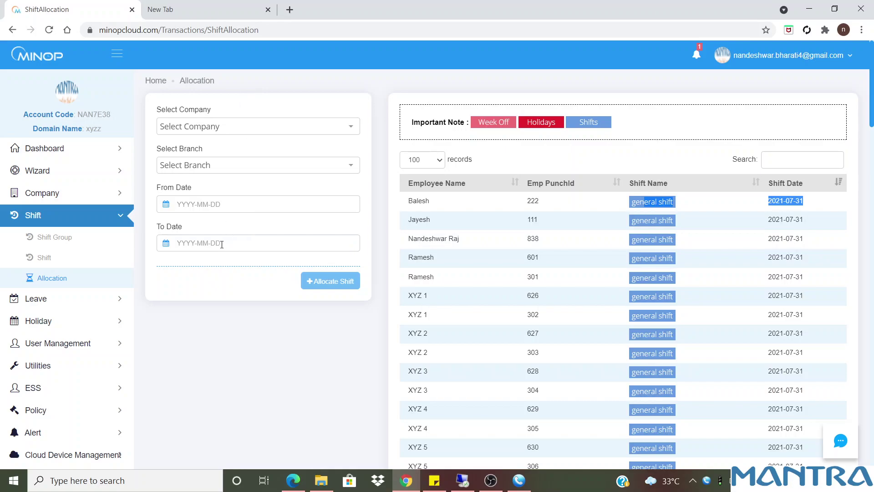
{"action": "left_click", "coordinate": [43, 258]}
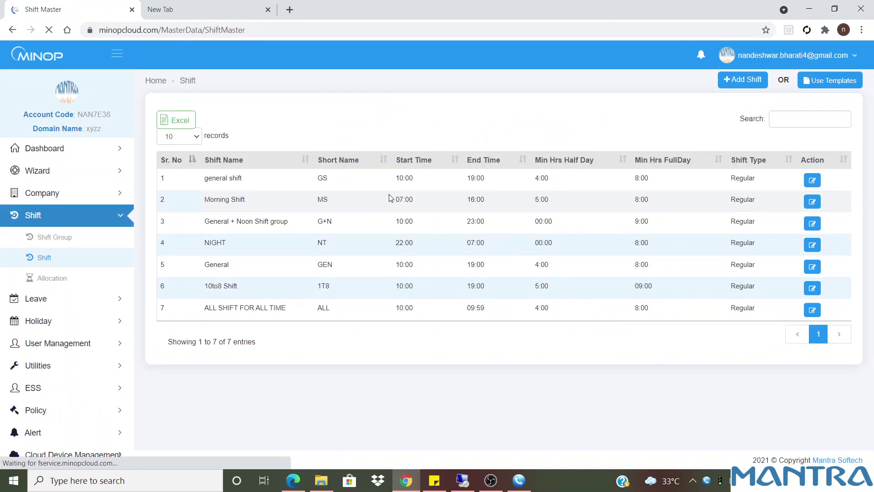
{"action": "left_click_drag", "start_coordinate": [197, 82], "coordinate": [147, 84]}
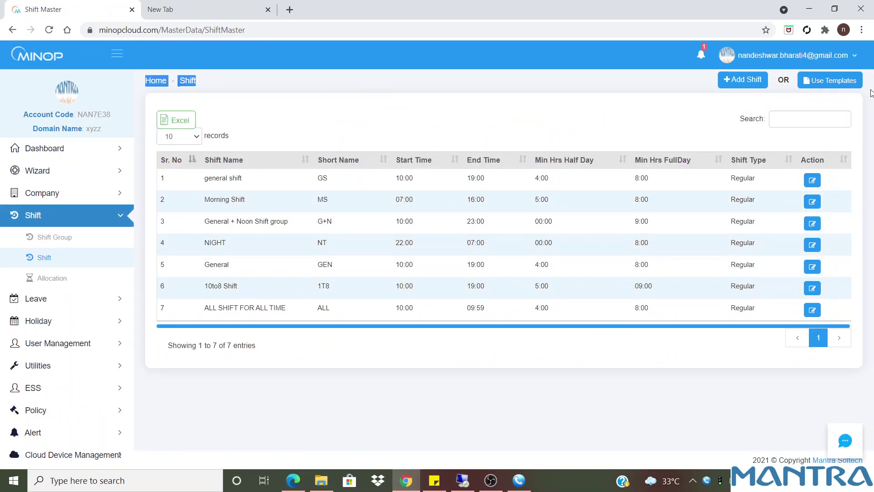
{"action": "left_click", "coordinate": [831, 83]}
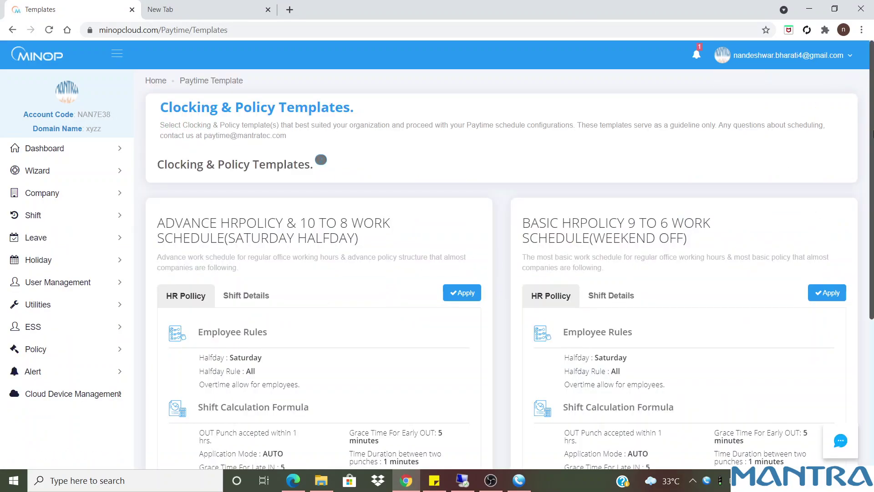
View the shift details of the Advance HRPolicy & 10 to 8 Work Schedule template and apply it
{"action": "scroll", "coordinate": [872, 155], "scroll_direction": "down", "scroll_amount": 2}
{"action": "scroll", "coordinate": [872, 155], "scroll_direction": "down", "scroll_amount": 2}
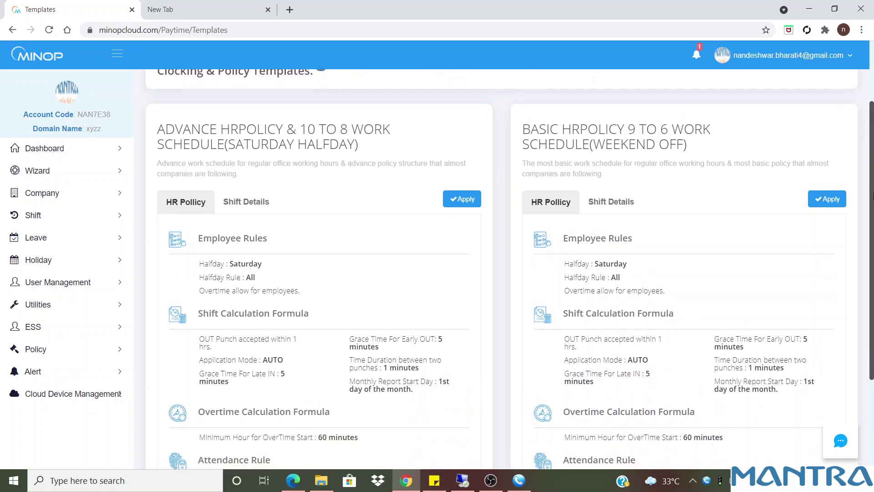
{"action": "left_click", "coordinate": [254, 200]}
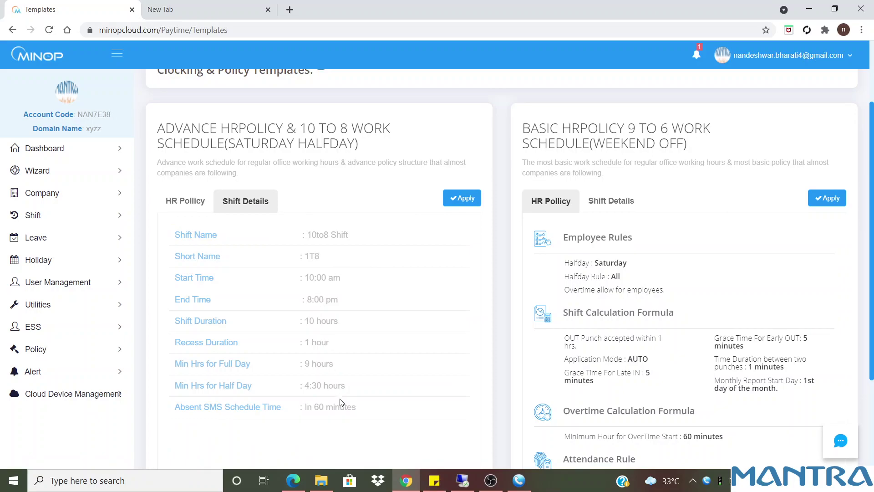
{"action": "left_click", "coordinate": [471, 197]}
Review the HR policy rules of the Basic HRPolicy 9 to 6 Work Schedule template and apply it
{"action": "scroll", "coordinate": [695, 397], "scroll_direction": "down", "scroll_amount": 3}
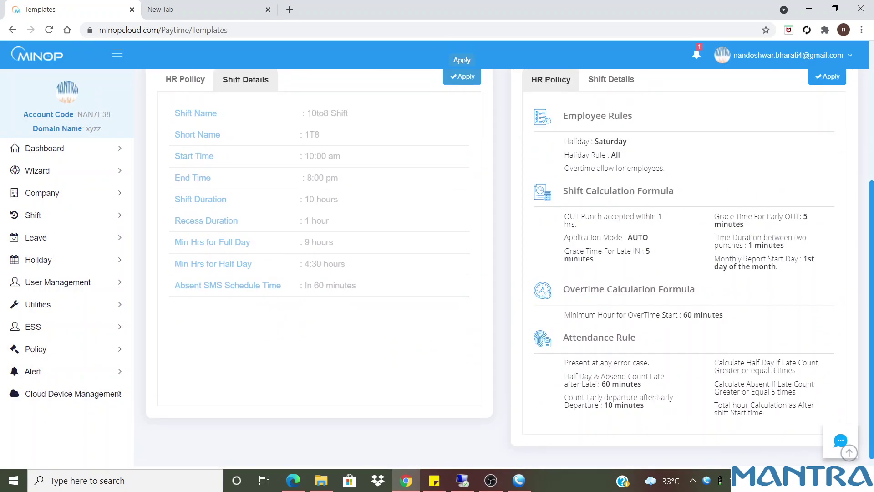
{"action": "scroll", "coordinate": [790, 304], "scroll_direction": "up", "scroll_amount": 2}
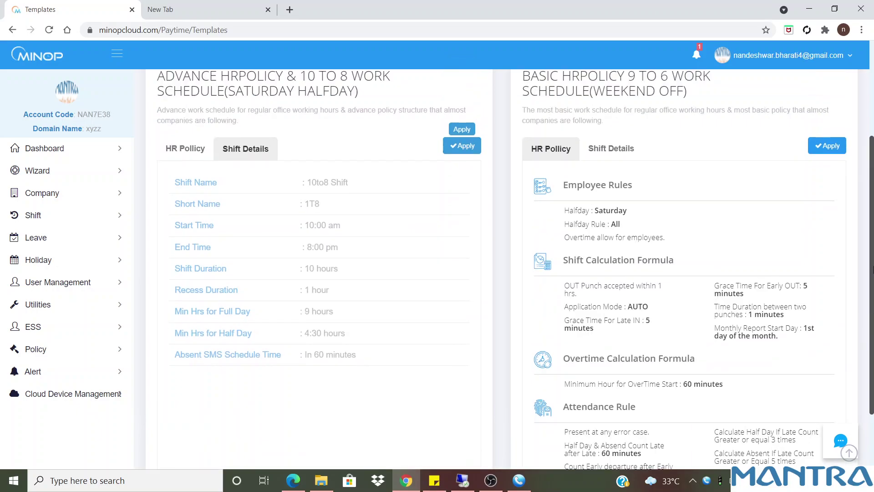
{"action": "left_click_drag", "start_coordinate": [770, 301], "coordinate": [804, 286]}
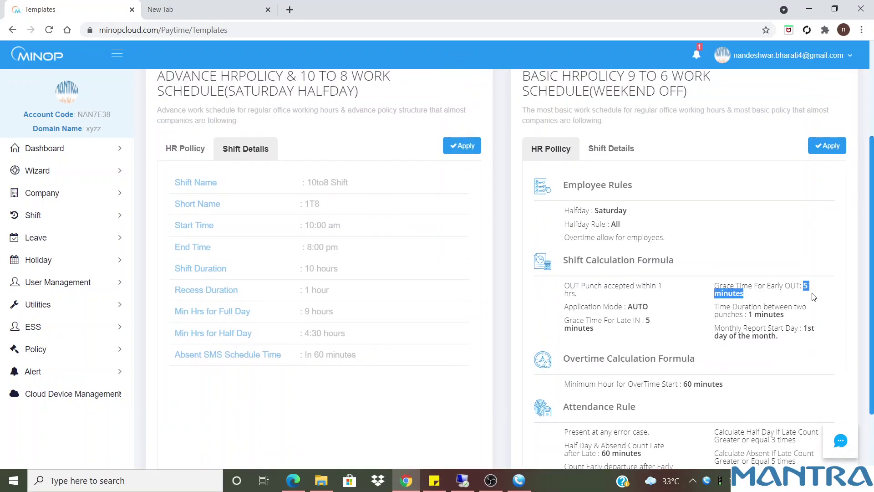
{"action": "scroll", "coordinate": [872, 241], "scroll_direction": "up", "scroll_amount": 1}
{"action": "scroll", "coordinate": [872, 232], "scroll_direction": "up", "scroll_amount": 2}
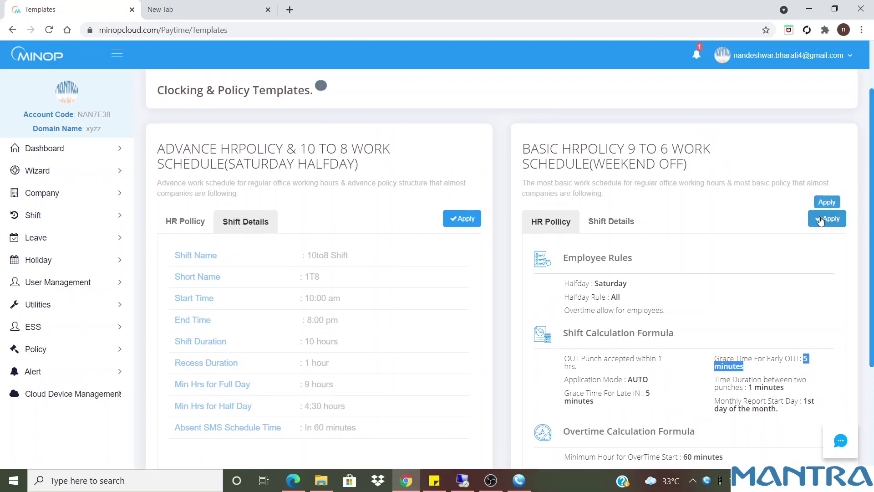
{"action": "left_click", "coordinate": [820, 221]}
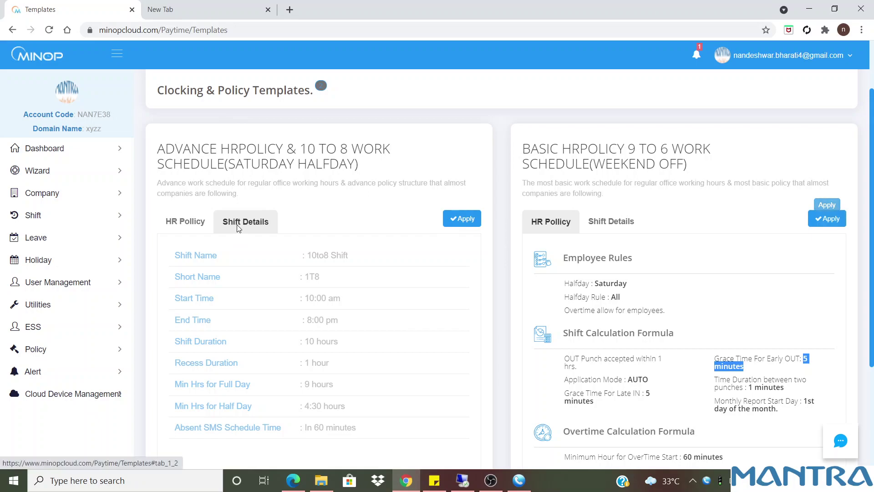
View the shift details of the Basic HRPolicy template and return to the shift list
{"action": "left_click", "coordinate": [611, 222]}
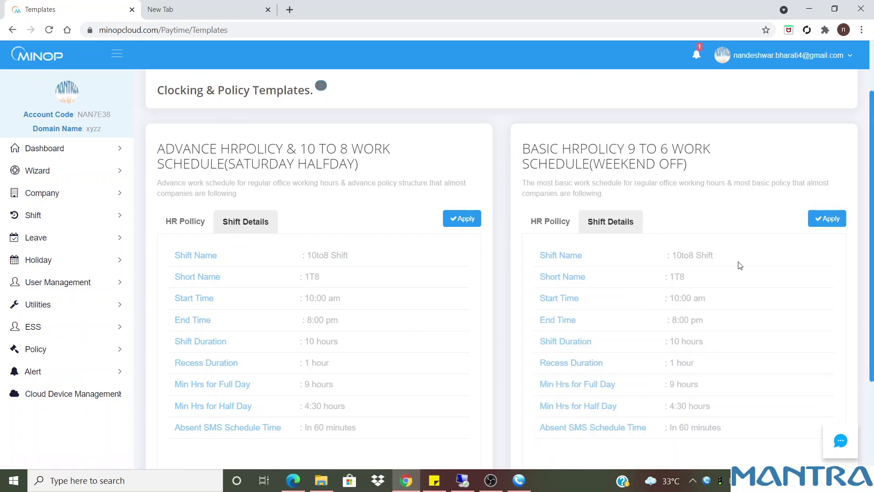
{"action": "left_click_drag", "start_coordinate": [872, 239], "coordinate": [873, 184]}
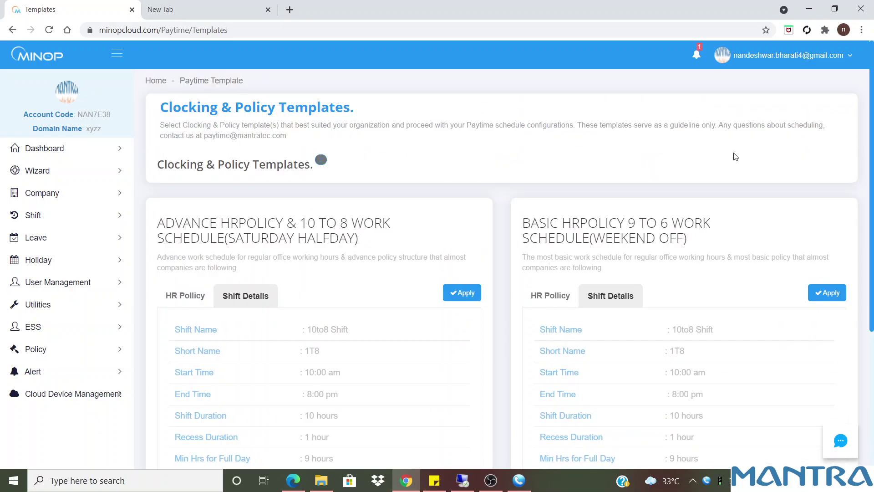
{"action": "left_click", "coordinate": [52, 215]}
{"action": "left_click", "coordinate": [62, 257]}
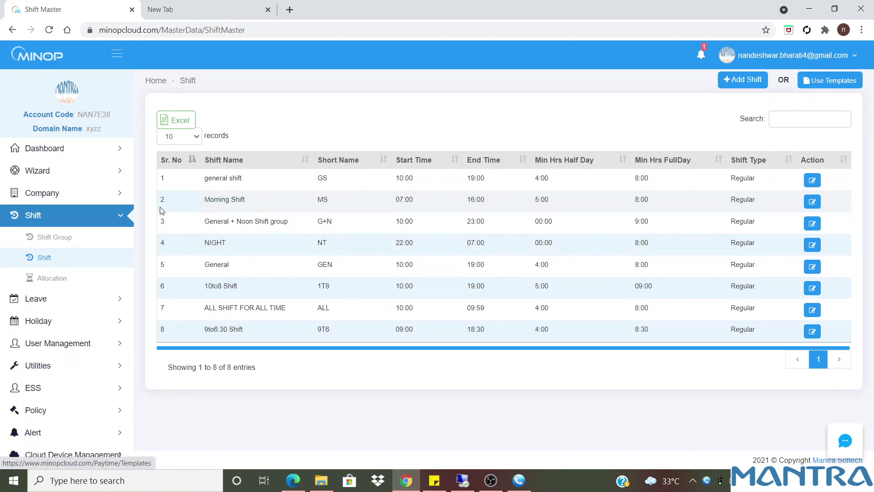
Open the shift group list, examine the General + Noon group, and open and close its edit form
{"action": "left_click", "coordinate": [54, 242]}
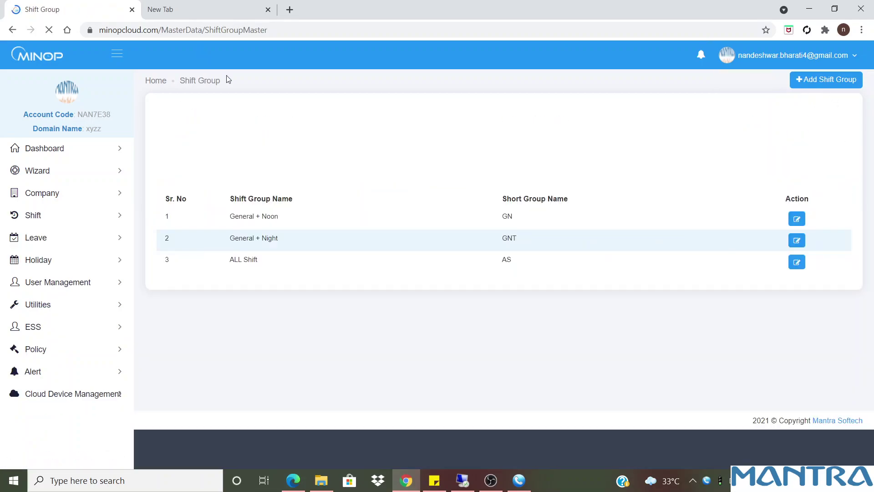
{"action": "left_click_drag", "start_coordinate": [228, 82], "coordinate": [163, 81]}
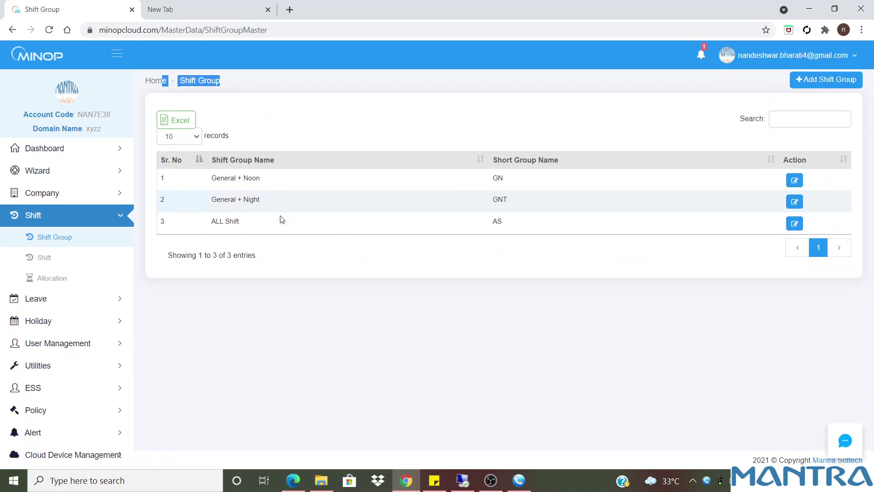
{"action": "left_click_drag", "start_coordinate": [261, 179], "coordinate": [236, 187]}
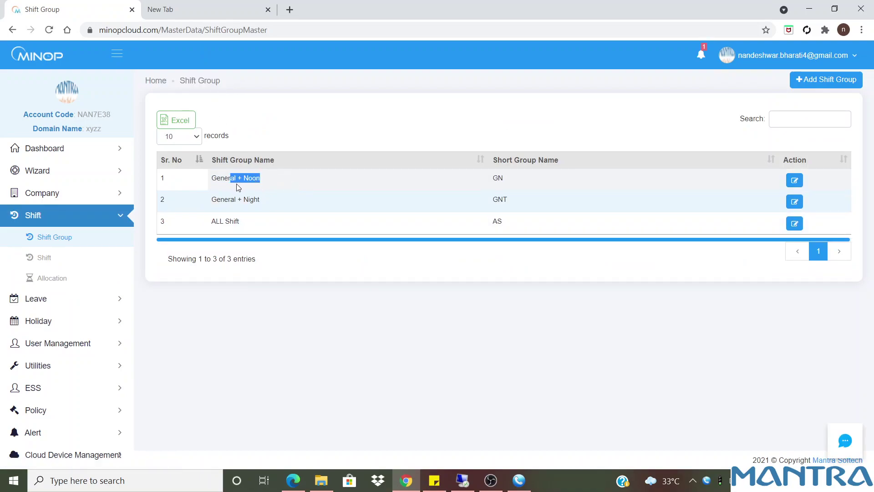
{"action": "left_click_drag", "start_coordinate": [525, 179], "coordinate": [494, 184]}
{"action": "left_click", "coordinate": [792, 183]}
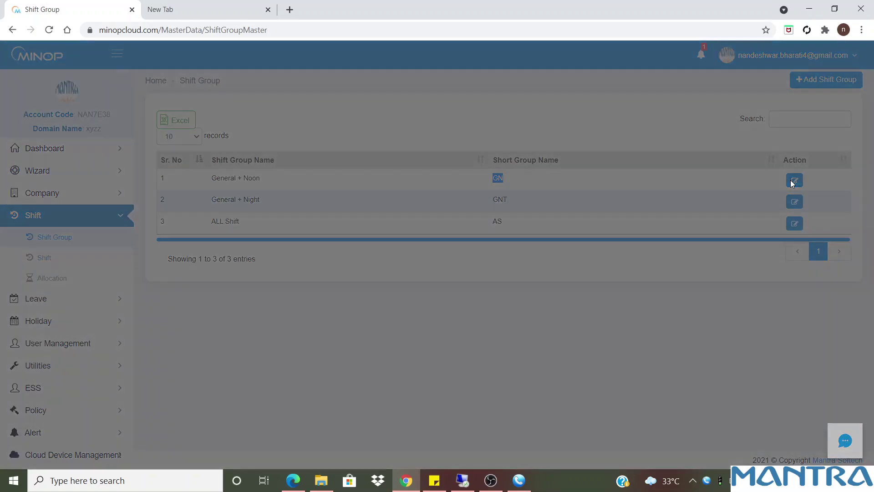
{"action": "left_click", "coordinate": [862, 109]}
View the new shift group form and its short name hint, close it unsaved and reopen the shift list
{"action": "left_click", "coordinate": [823, 80]}
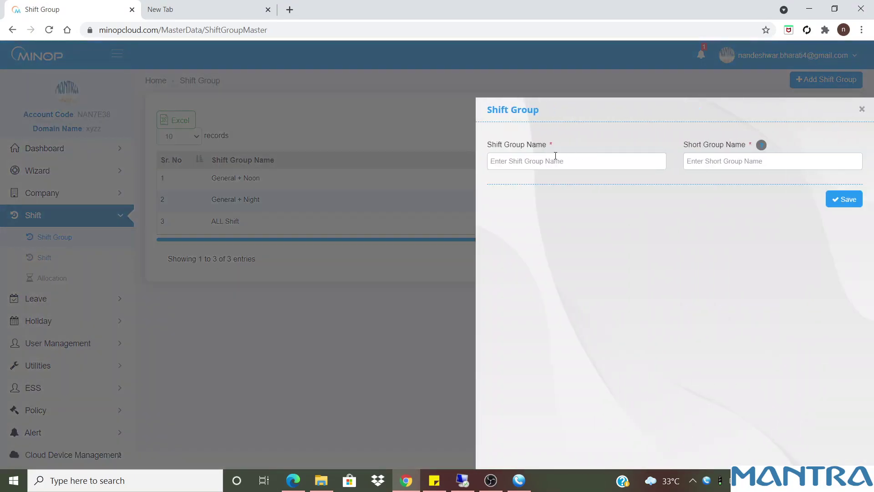
{"action": "mouse_move", "coordinate": [765, 151]}
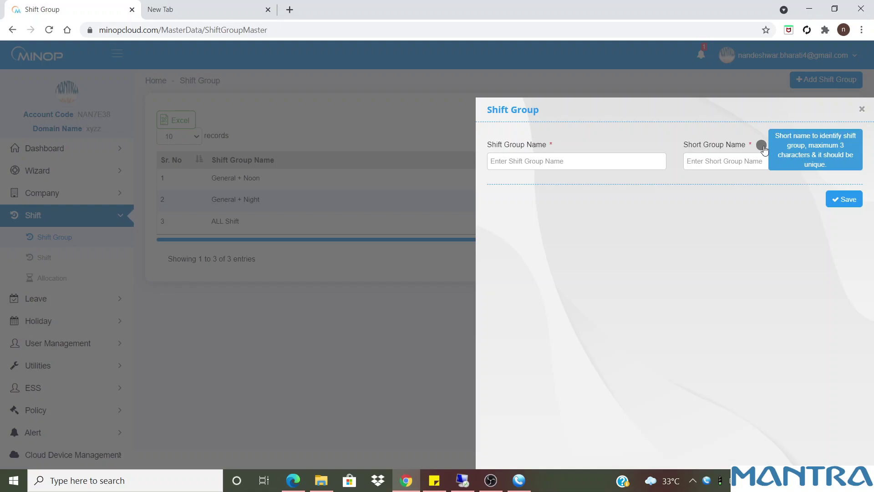
{"action": "left_click", "coordinate": [523, 158]}
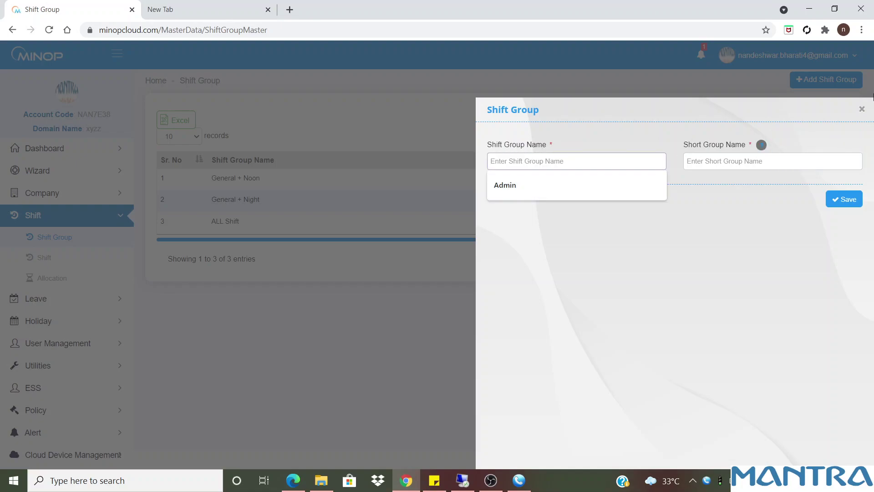
{"action": "left_click", "coordinate": [862, 110]}
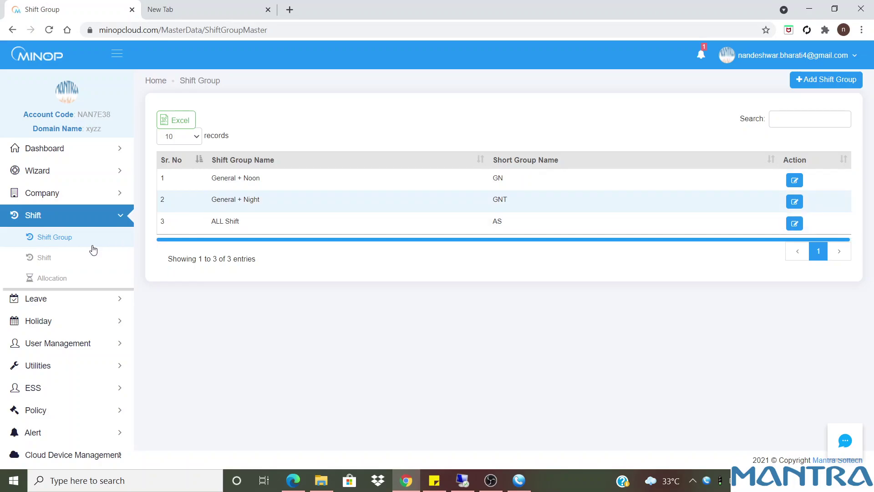
{"action": "left_click", "coordinate": [45, 259]}
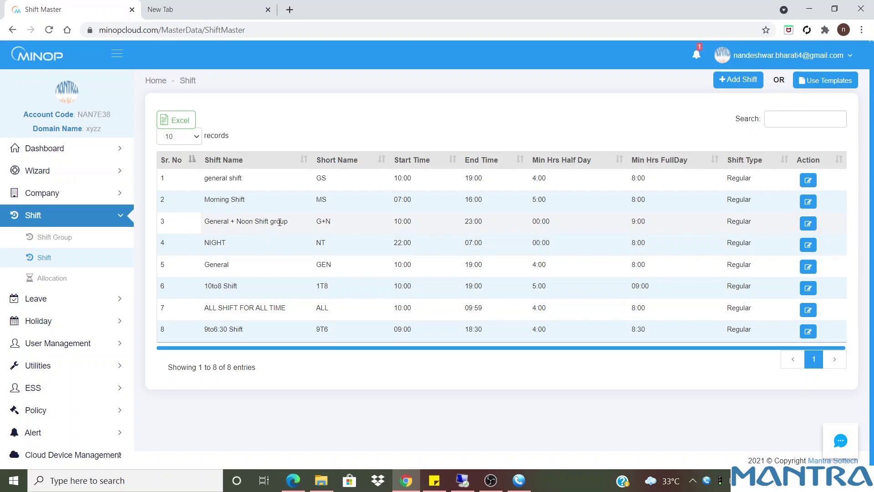
Open the General + Noon Shift group shift for editing and rename it as "Noon shift"
{"action": "left_click_drag", "start_coordinate": [285, 221], "coordinate": [200, 226]}
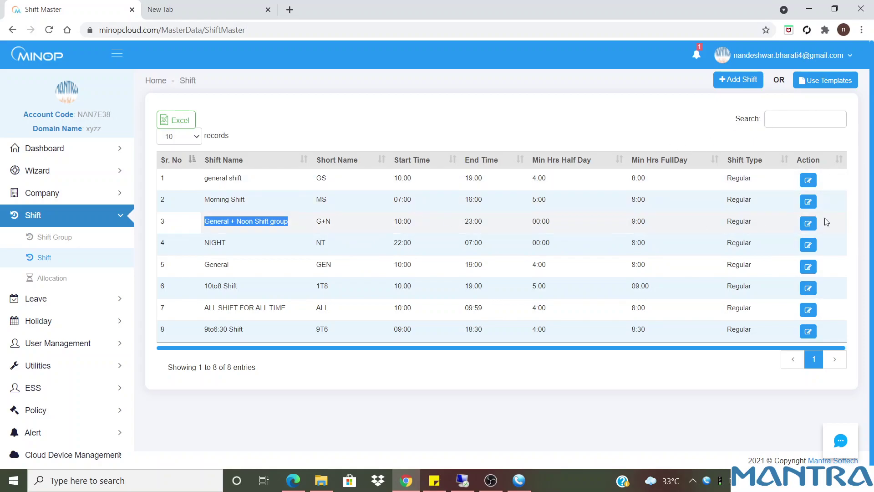
{"action": "left_click", "coordinate": [808, 224]}
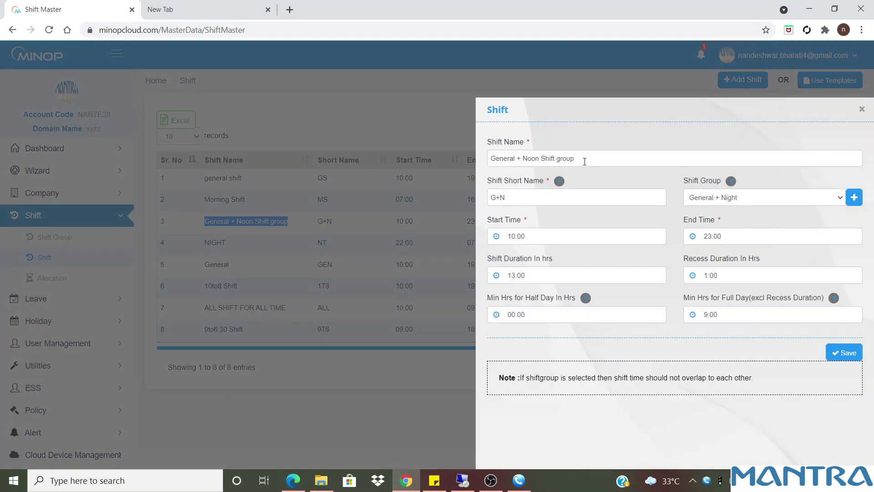
{"action": "left_click_drag", "start_coordinate": [585, 161], "coordinate": [434, 164]}
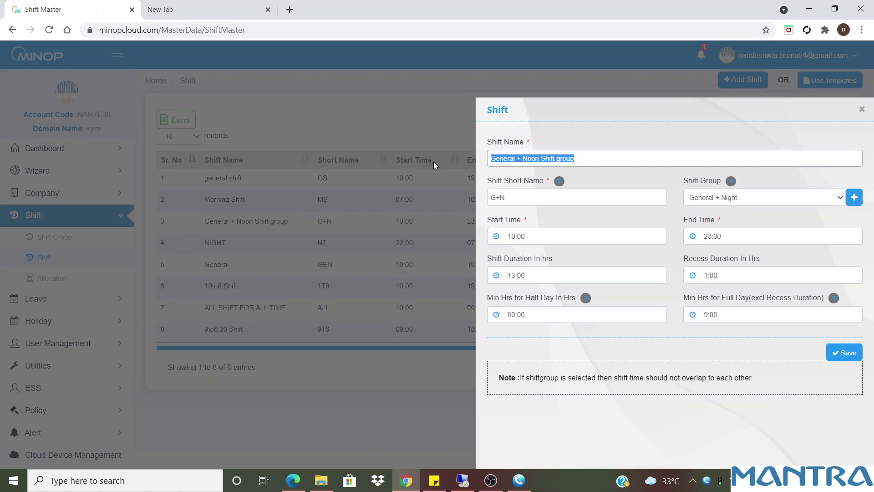
{"action": "type", "text": "Noon"}
{"action": "type", "text": "shift"}
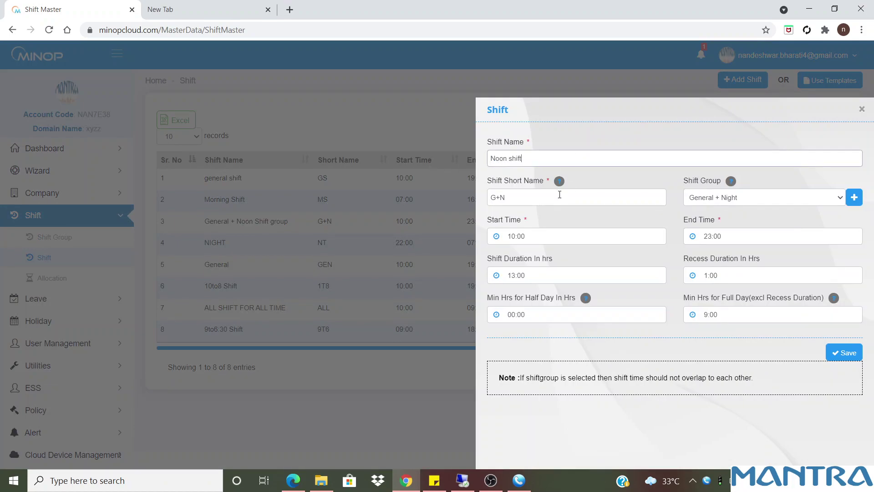
Set the Noon shift's short name to N, assign it to the General + Noon shift group and save it
{"action": "left_click_drag", "start_coordinate": [560, 194], "coordinate": [484, 197]}
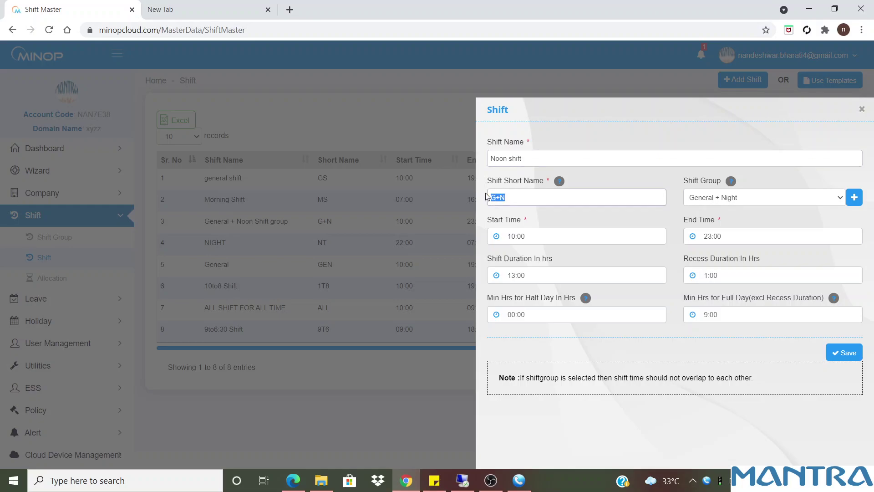
{"action": "left_click_drag", "start_coordinate": [520, 200], "coordinate": [451, 199]}
{"action": "key", "text": "BackSpace"}
{"action": "type", "text": "N"}
{"action": "key", "text": "BackSpace"}
{"action": "type", "text": "N"}
{"action": "left_click", "coordinate": [757, 197]}
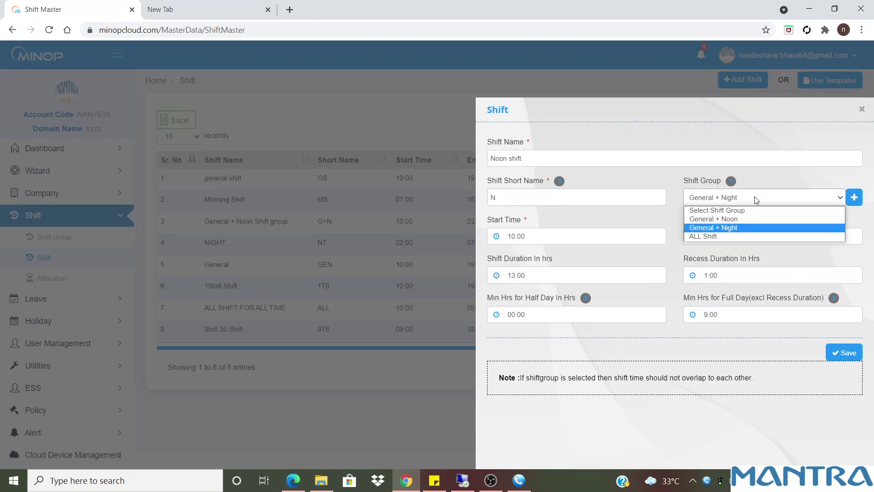
{"action": "left_click", "coordinate": [734, 220]}
{"action": "left_click", "coordinate": [844, 355]}
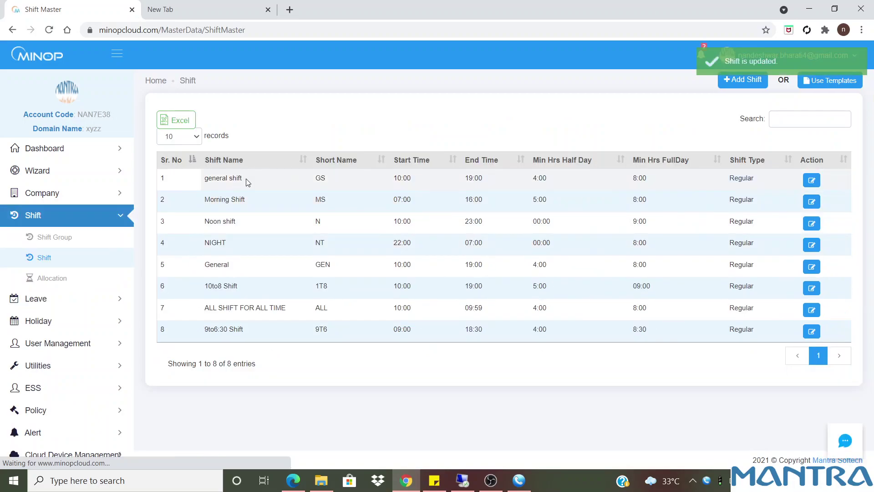
Assign the general shift (GS) to the General + Noon shift group and save it
{"action": "left_click", "coordinate": [812, 181]}
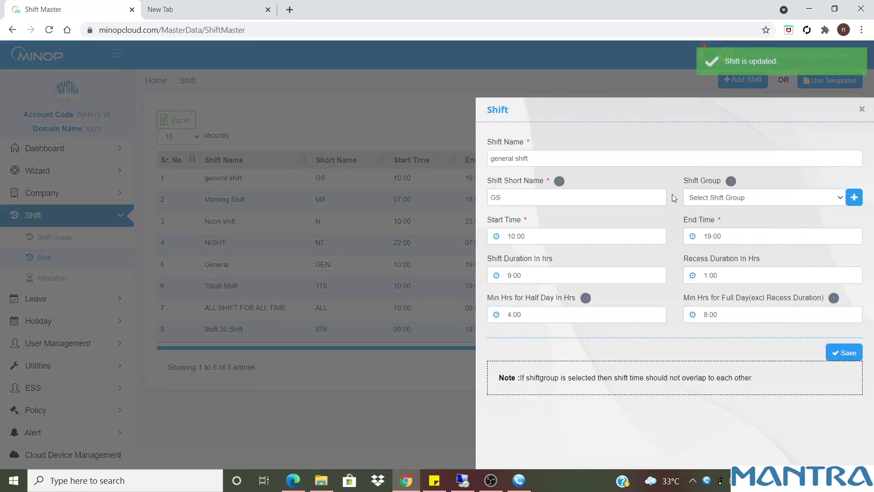
{"action": "left_click", "coordinate": [735, 200]}
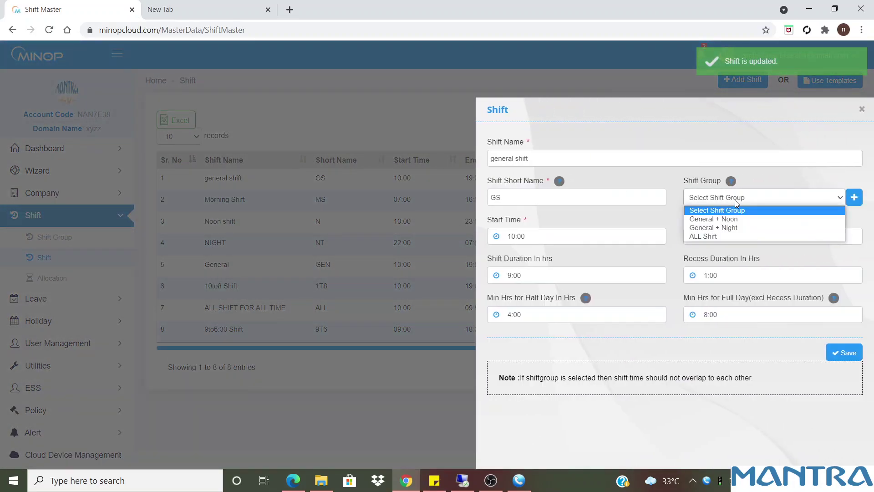
{"action": "left_click", "coordinate": [721, 219]}
{"action": "left_click_drag", "start_coordinate": [511, 202], "coordinate": [492, 199]}
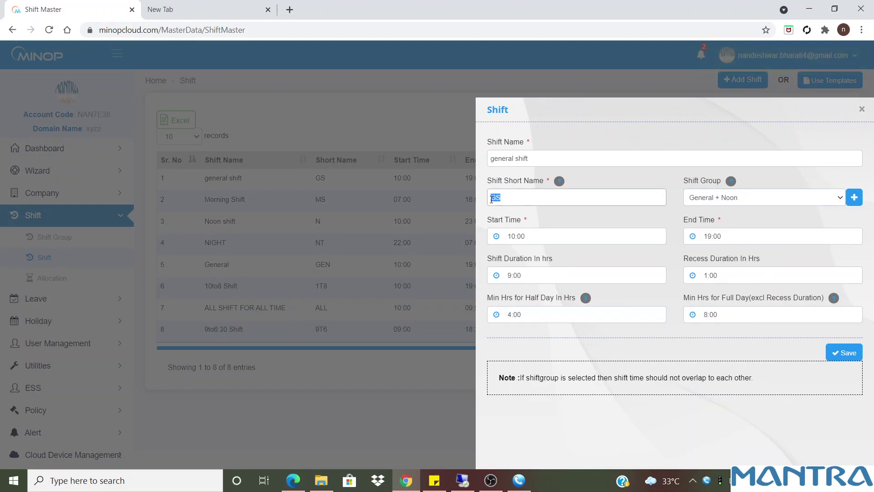
{"action": "left_click", "coordinate": [841, 354]}
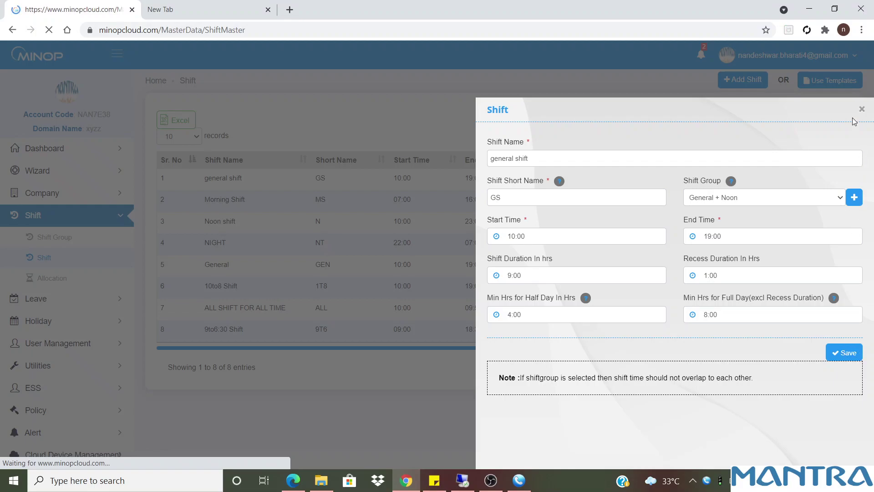
{"action": "left_click", "coordinate": [862, 110]}
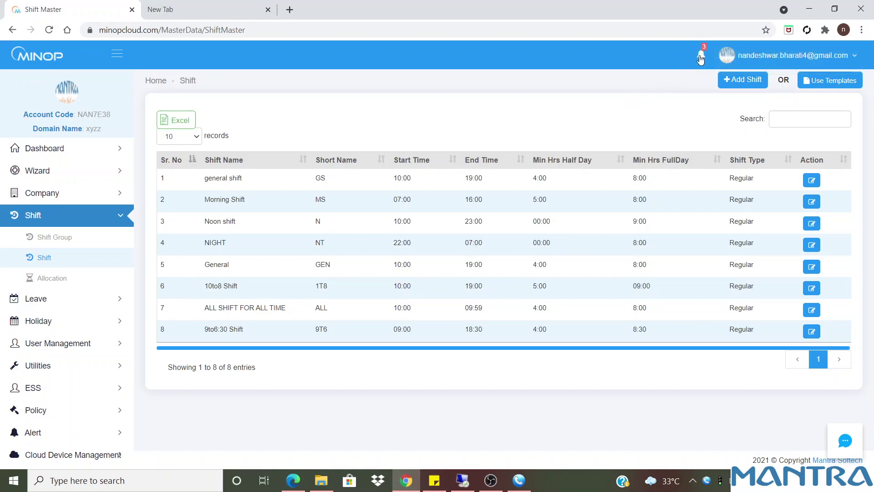
Check the shift modification notifications and review the general shift and Noon shift entries in the shift list
{"action": "left_click", "coordinate": [700, 57]}
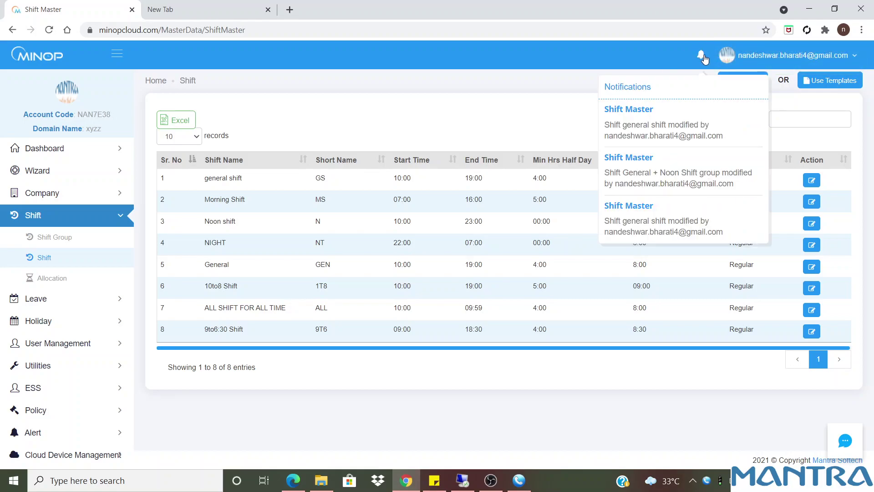
{"action": "left_click", "coordinate": [340, 209]}
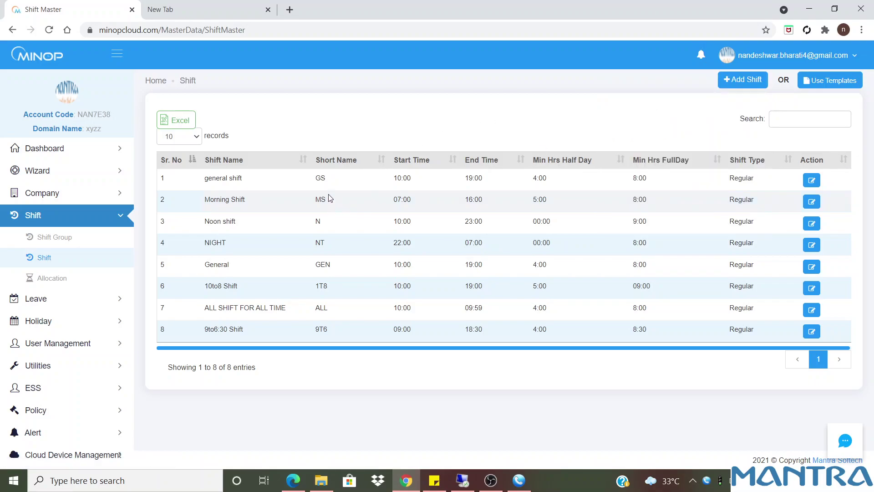
{"action": "left_click_drag", "start_coordinate": [205, 178], "coordinate": [209, 218]}
{"action": "triple_click", "coordinate": [238, 177]}
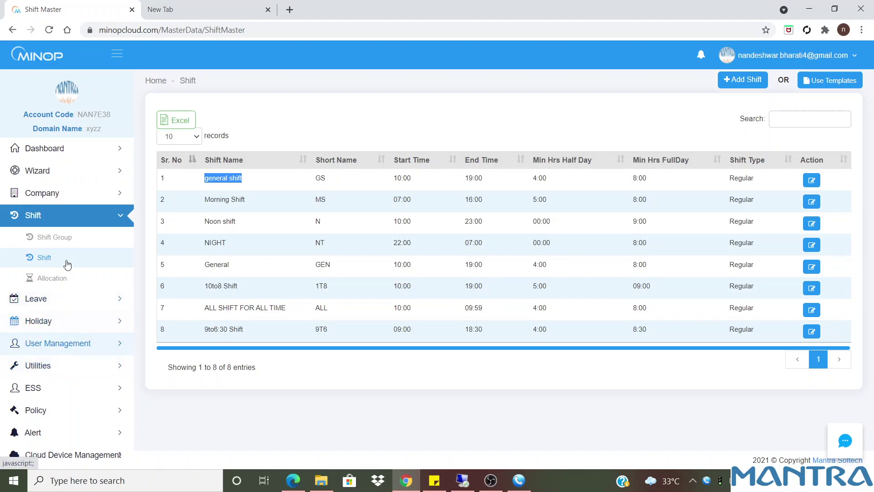
Open the allocation details of the first employee in the company's employee list
{"action": "left_click", "coordinate": [67, 191]}
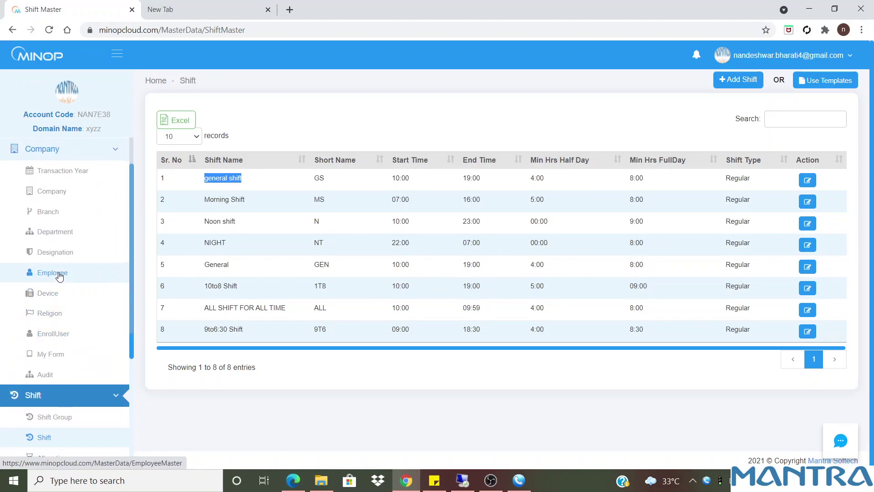
{"action": "left_click", "coordinate": [101, 279]}
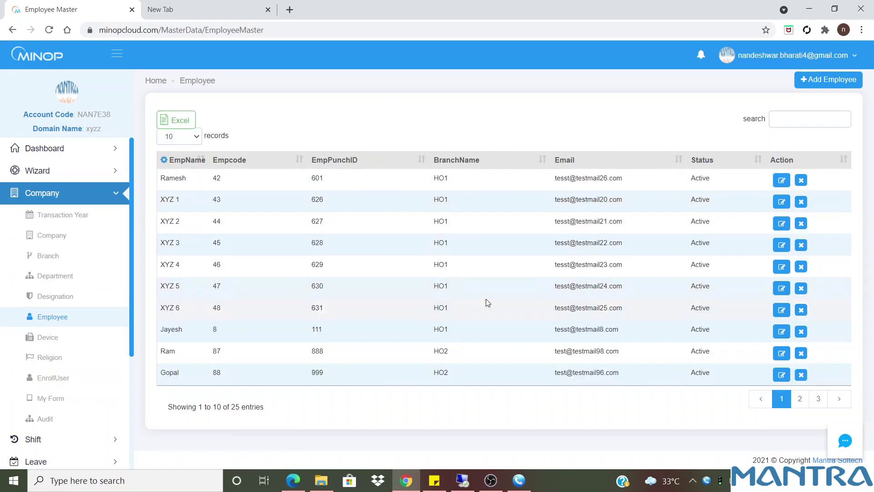
{"action": "left_click", "coordinate": [779, 182]}
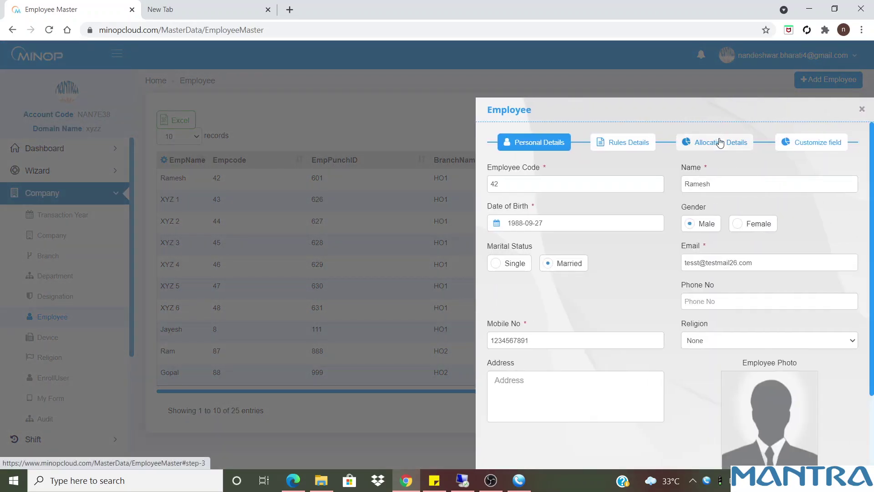
{"action": "left_click", "coordinate": [720, 142]}
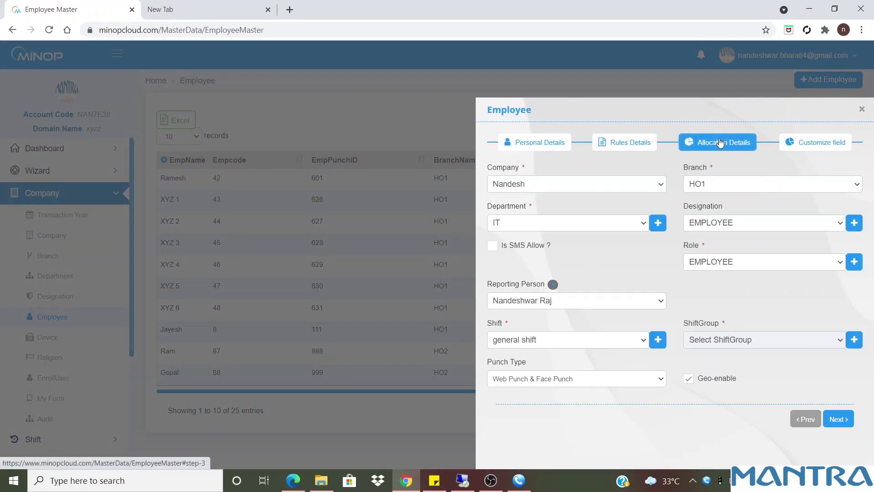
Clear the employee's individual shift, assign the General + Noon shift group instead and continue to the custom fields
{"action": "left_click", "coordinate": [524, 341]}
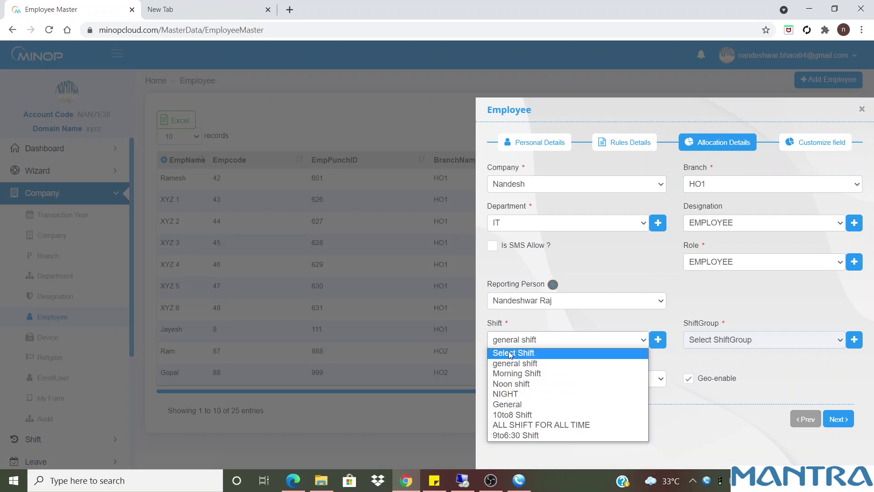
{"action": "left_click", "coordinate": [514, 354]}
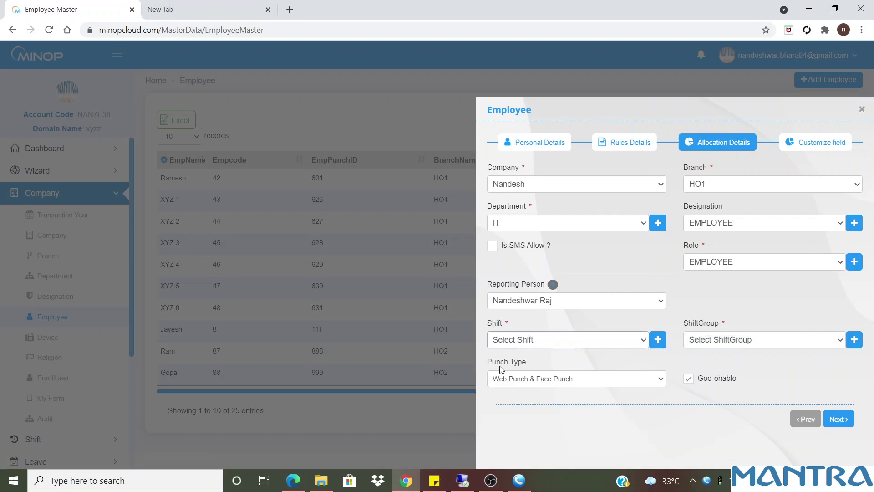
{"action": "left_click", "coordinate": [718, 340]}
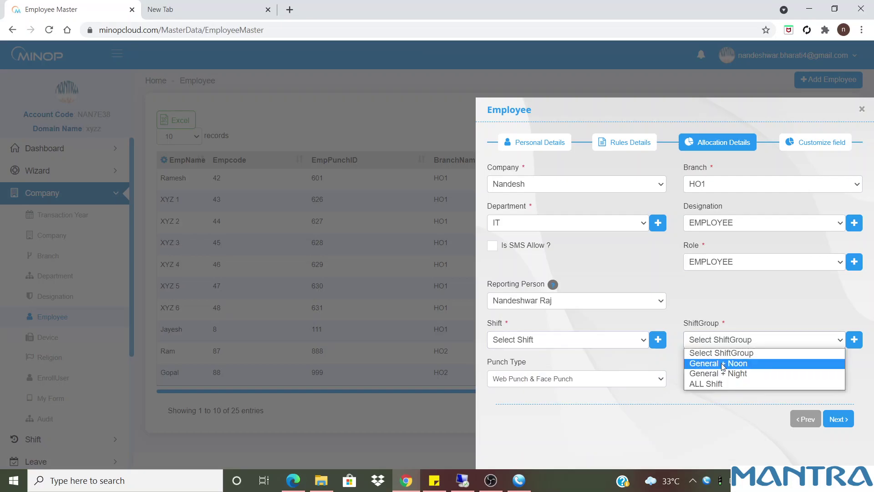
{"action": "left_click", "coordinate": [740, 367]}
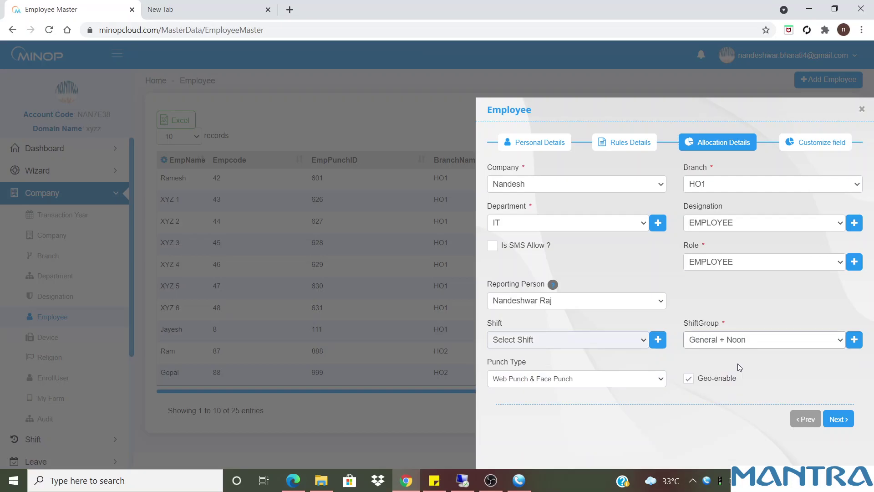
{"action": "left_click", "coordinate": [754, 347]}
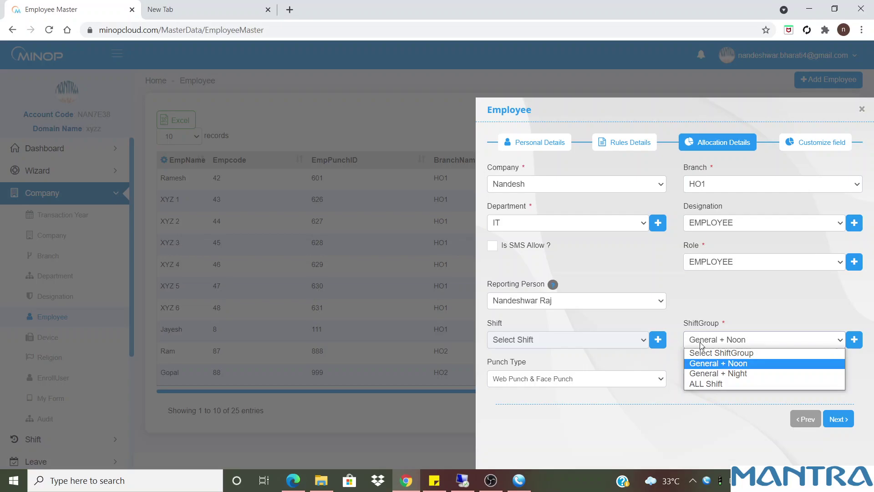
{"action": "left_click", "coordinate": [740, 367]}
{"action": "left_click", "coordinate": [839, 418]}
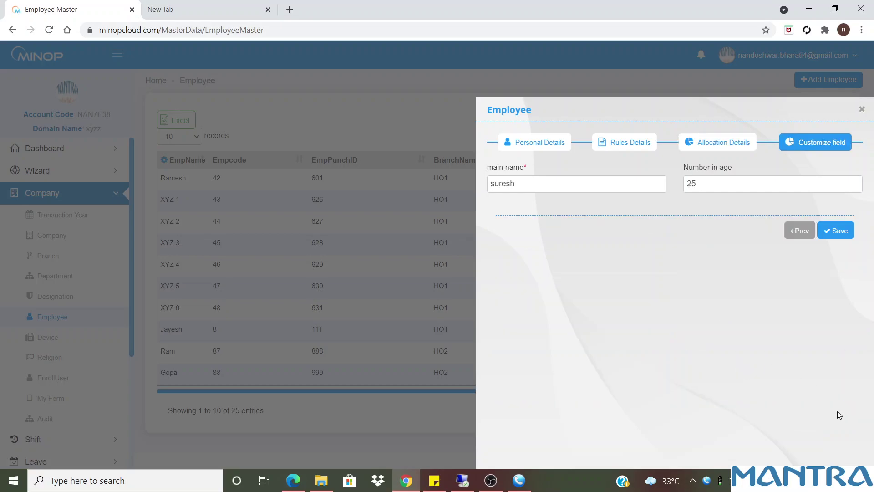
Replace the main name entry with a note that the employee can come in General as well as Noon shift, and save the employee
{"action": "left_click_drag", "start_coordinate": [517, 184], "coordinate": [481, 184]}
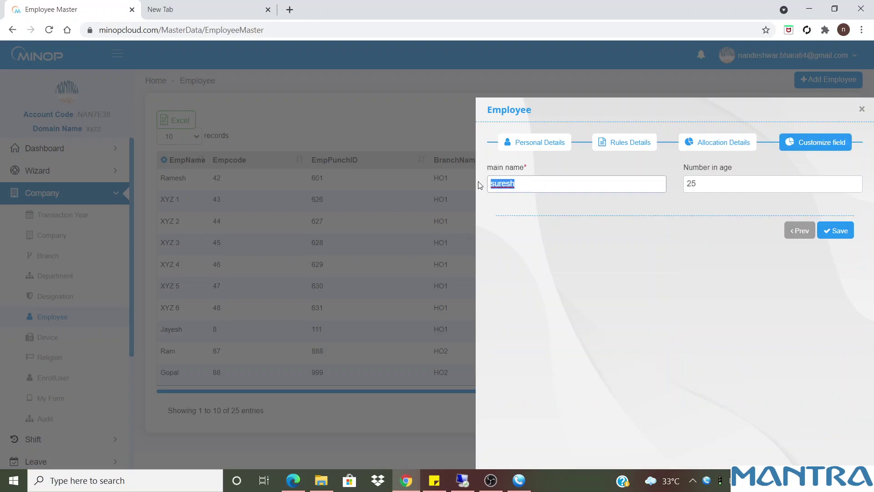
{"action": "type", "text": "H"}
{"action": "key", "text": "BackSpace"}
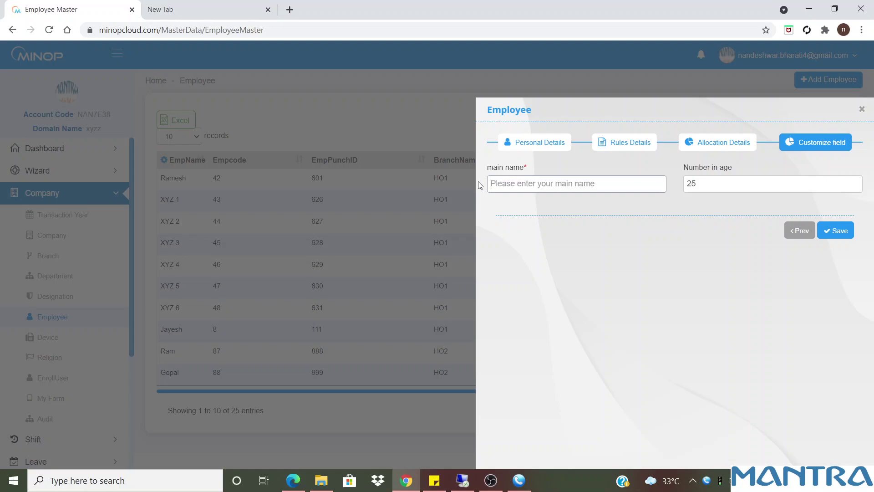
{"action": "type", "text": "Ramesh can"}
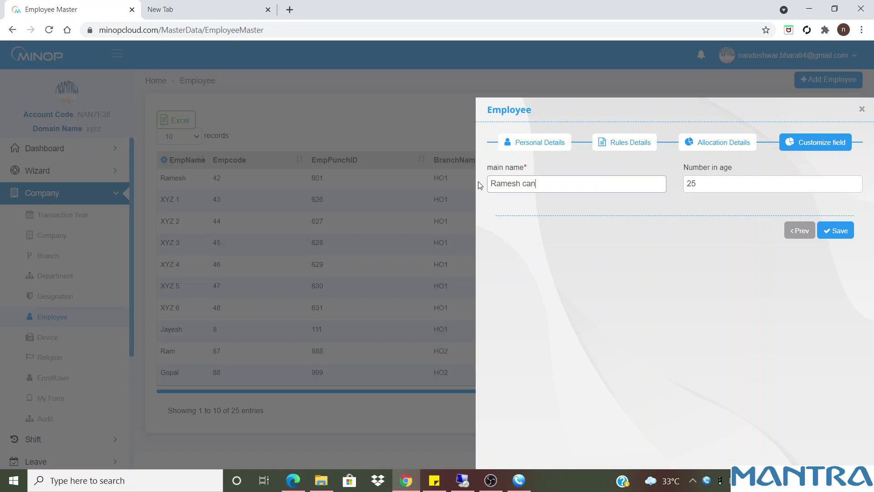
{"action": "type", "text": " come in General as well as Noo"}
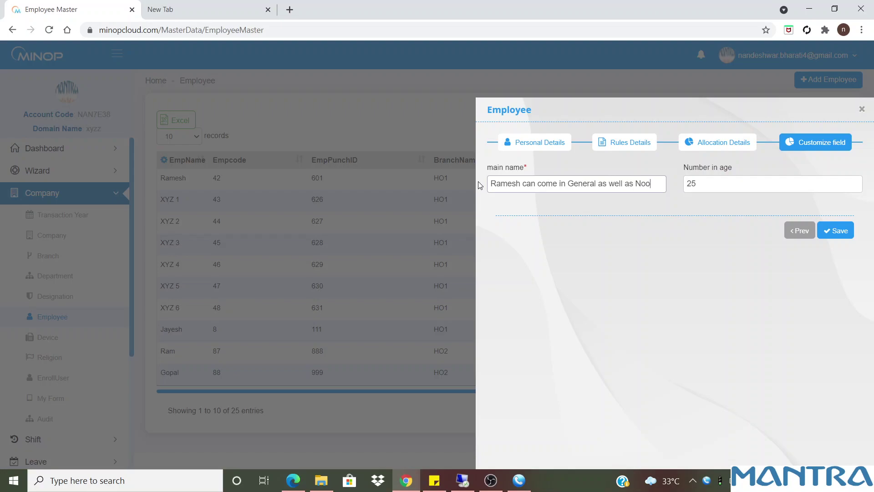
{"action": "type", "text": "hift"}
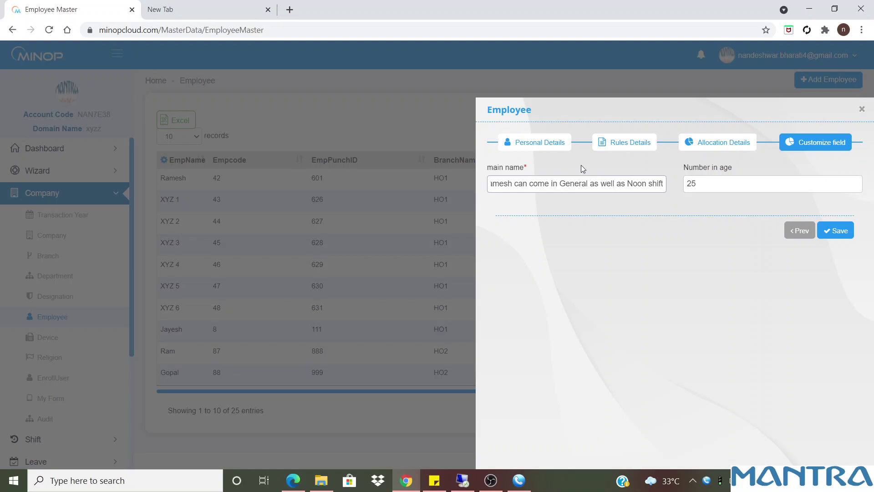
{"action": "left_click", "coordinate": [629, 187]}
{"action": "type", "text": "in"}
{"action": "left_click", "coordinate": [841, 232]}
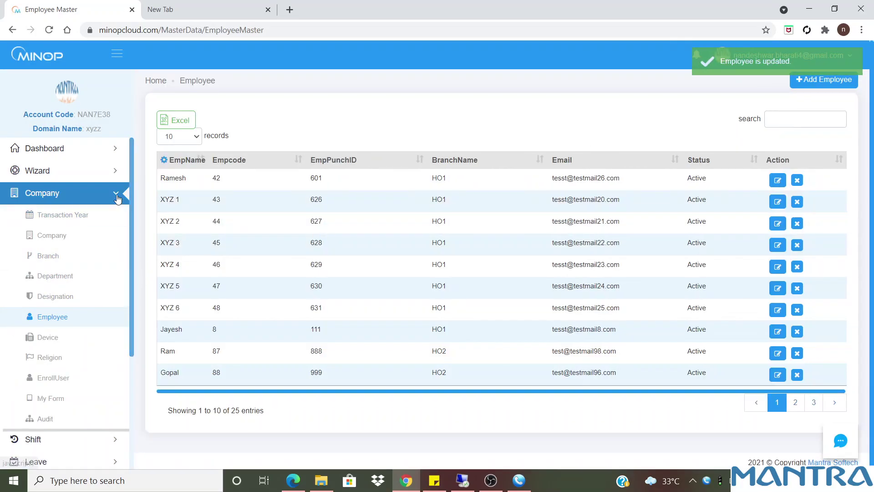
Glance at the Shift section's entries and collapse the navigation sidebar to icons only
{"action": "left_click", "coordinate": [46, 215]}
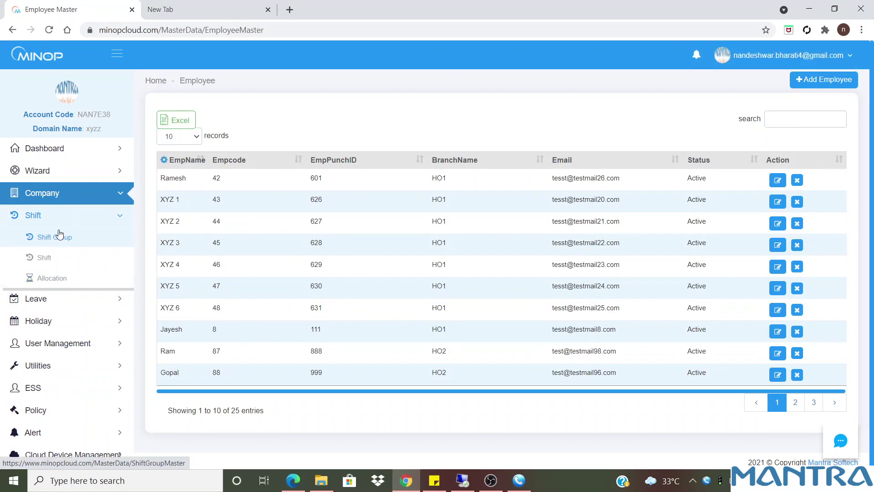
{"action": "left_click", "coordinate": [119, 222]}
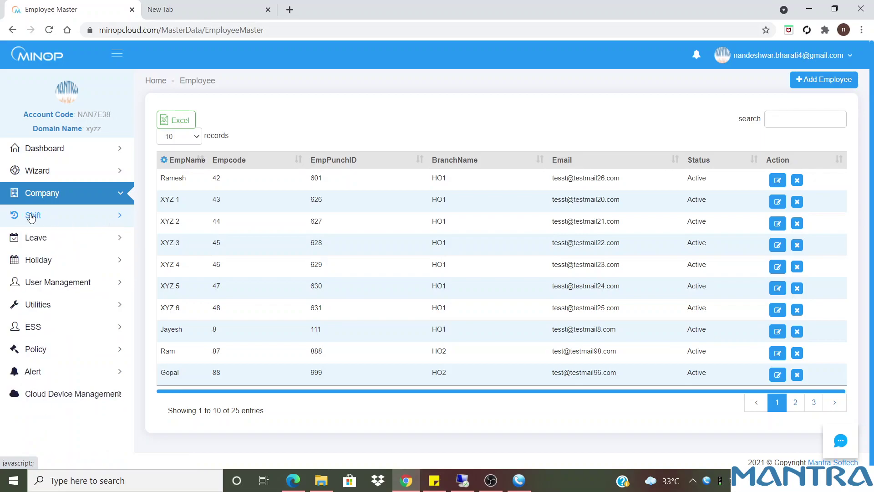
{"action": "left_click", "coordinate": [119, 55]}
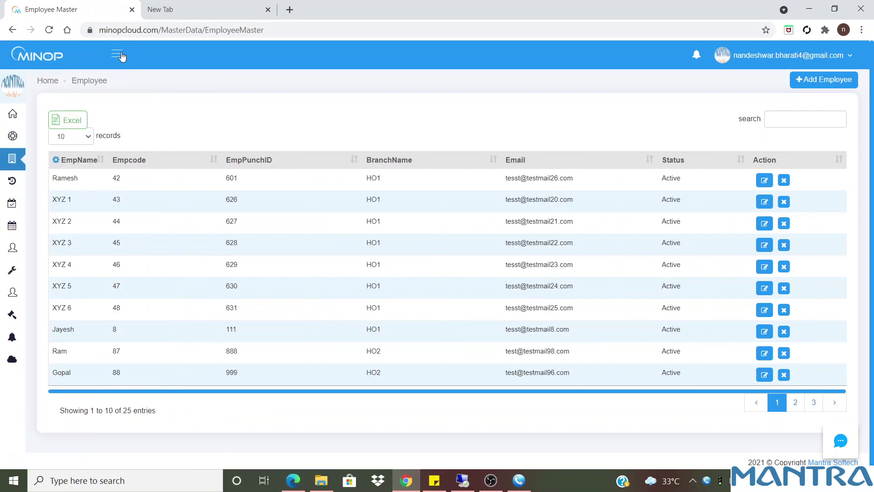